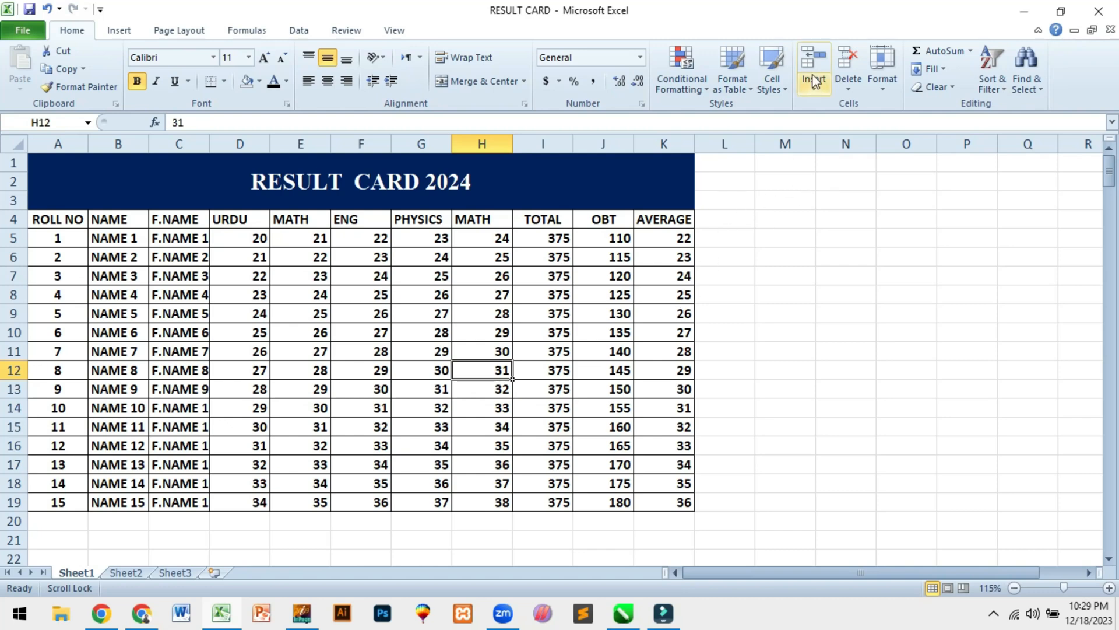
click(796, 241)
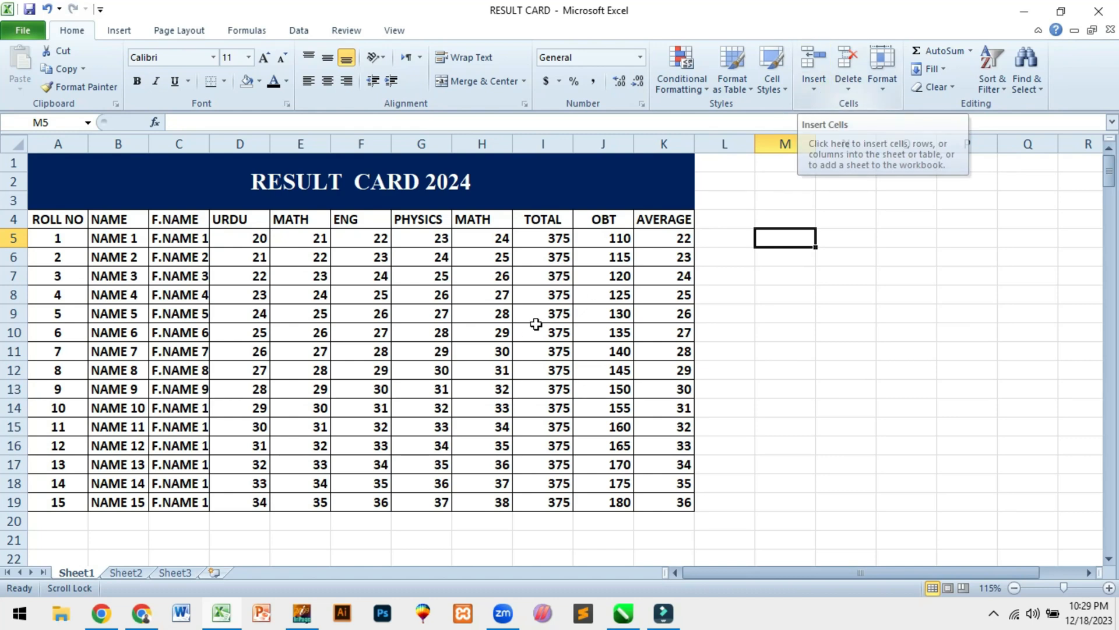
click(505, 333)
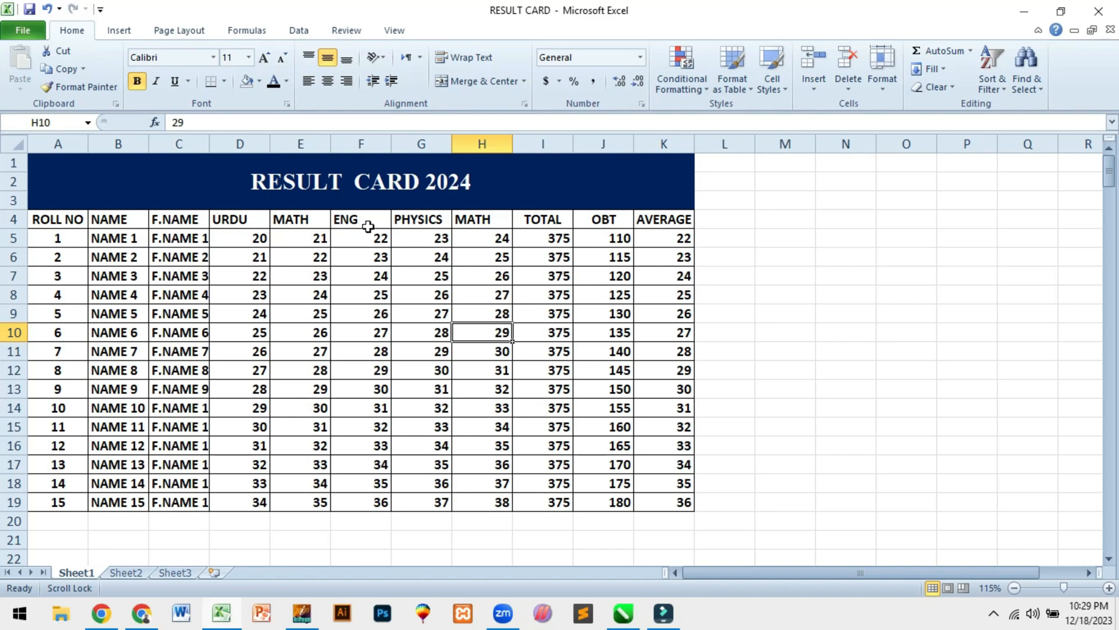
Insert a column between URDU and the first MATH column, head it CHEMISTRY, and fit its width to the heading.
click(300, 221)
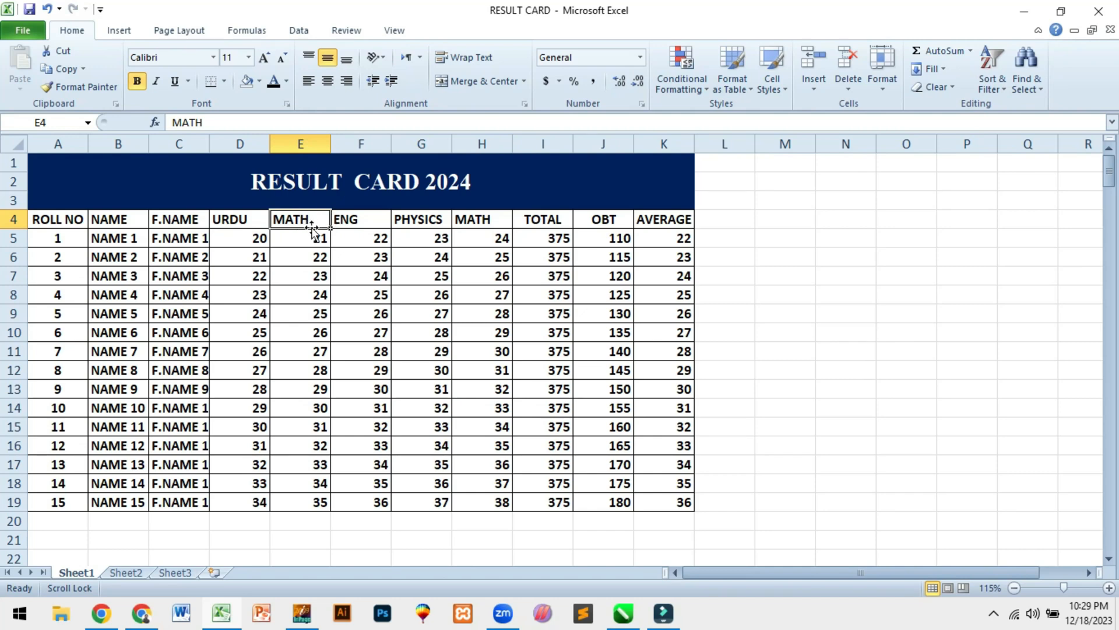
click(814, 87)
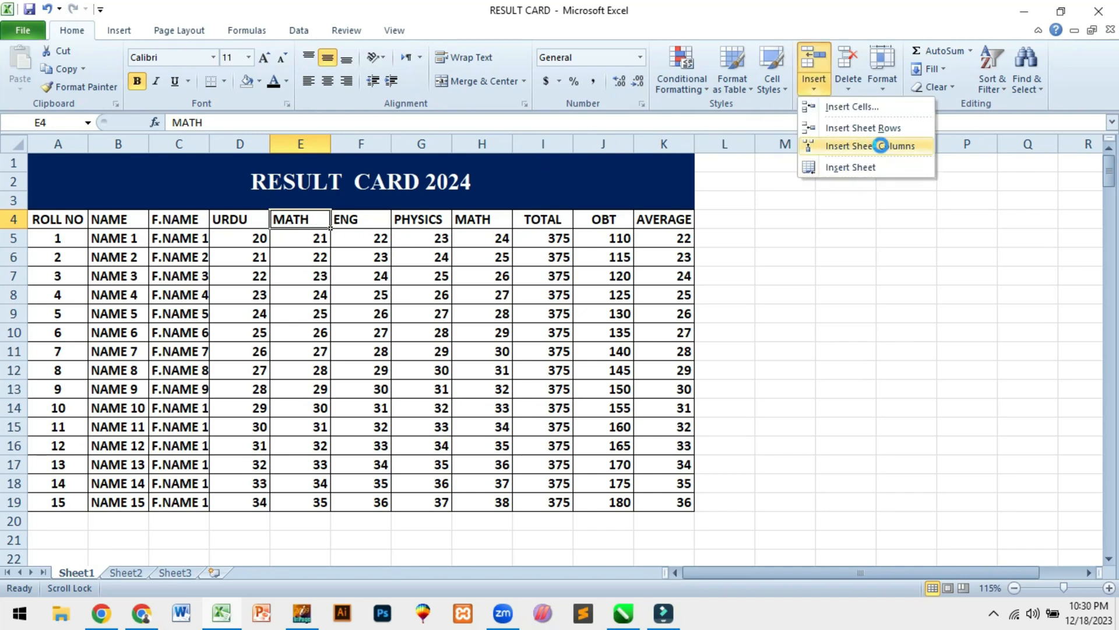
click(881, 146)
text(CH)
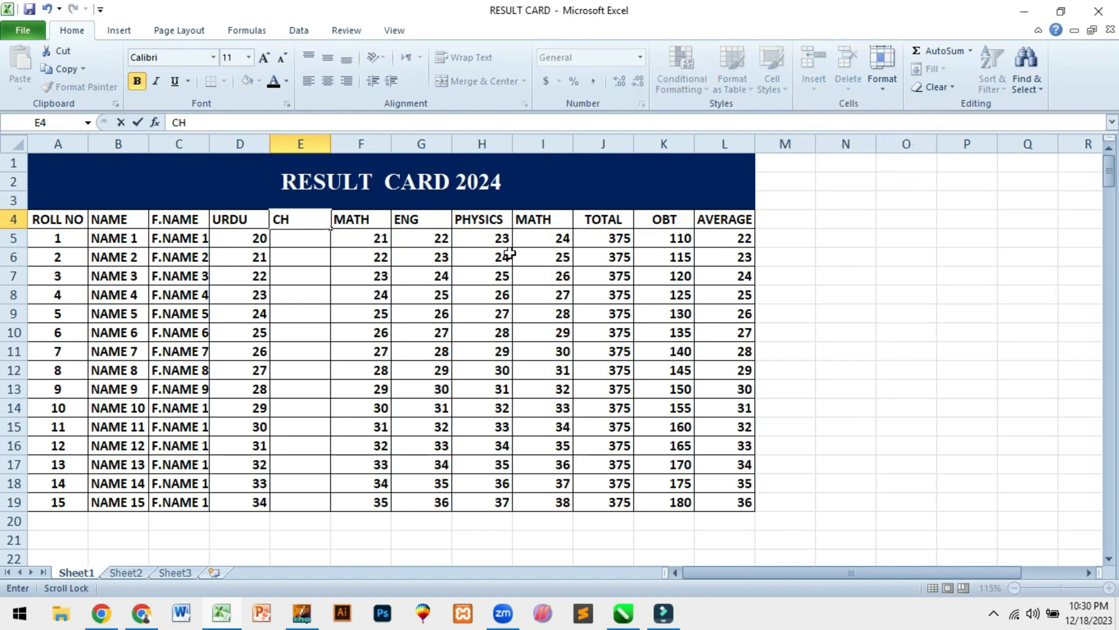
text(M)
key(BackSpace)
text(EMISTRY)
key(Return)
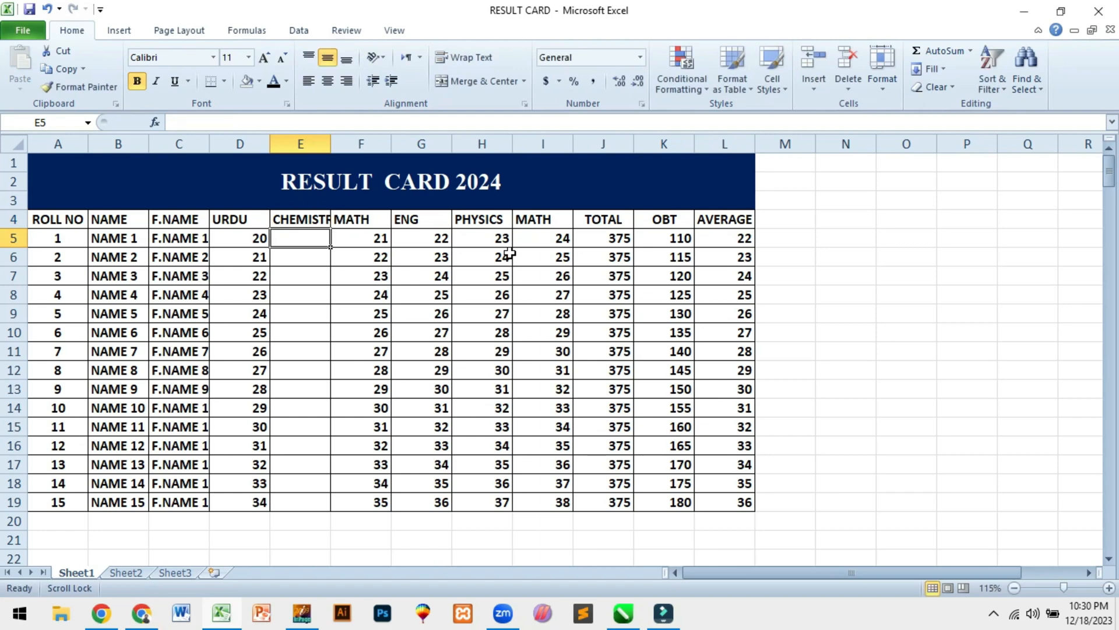
double_click(331, 144)
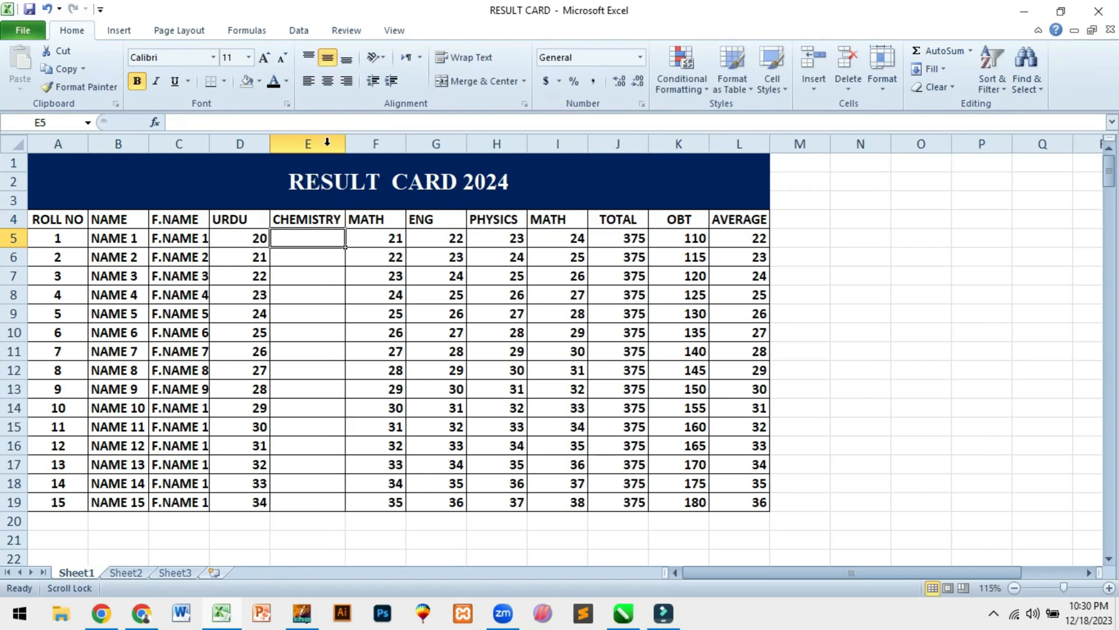
Enter 20 and 21 as the first two CHEMISTRY marks and fill the series down to roll number 15.
text(20)
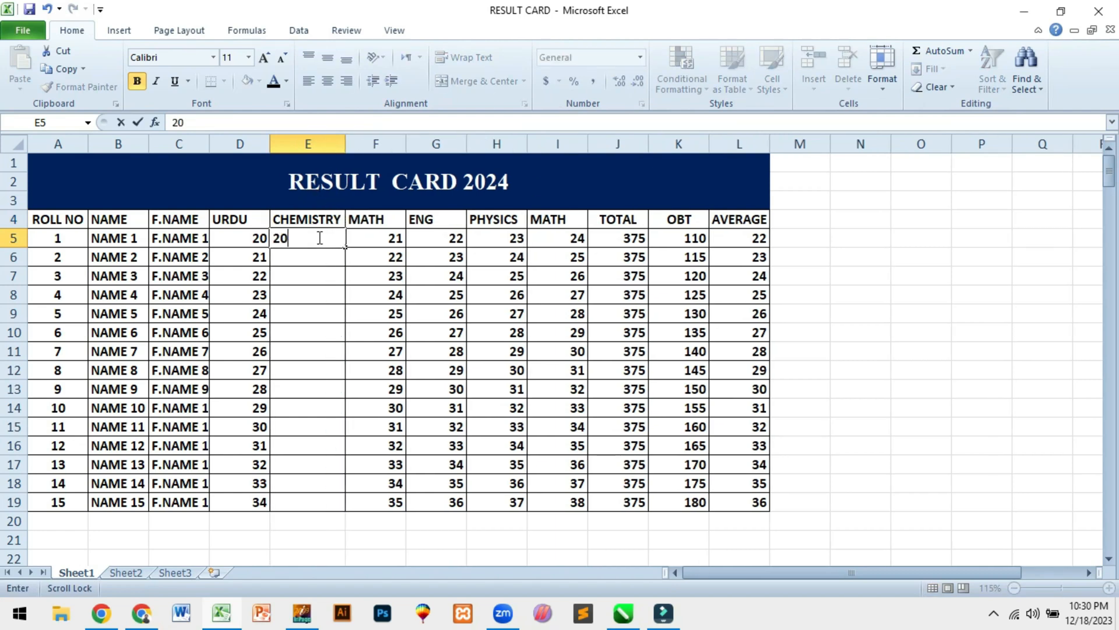
key(Return)
text(21)
key(Return)
click(318, 238)
drag(318, 238, 352, 517)
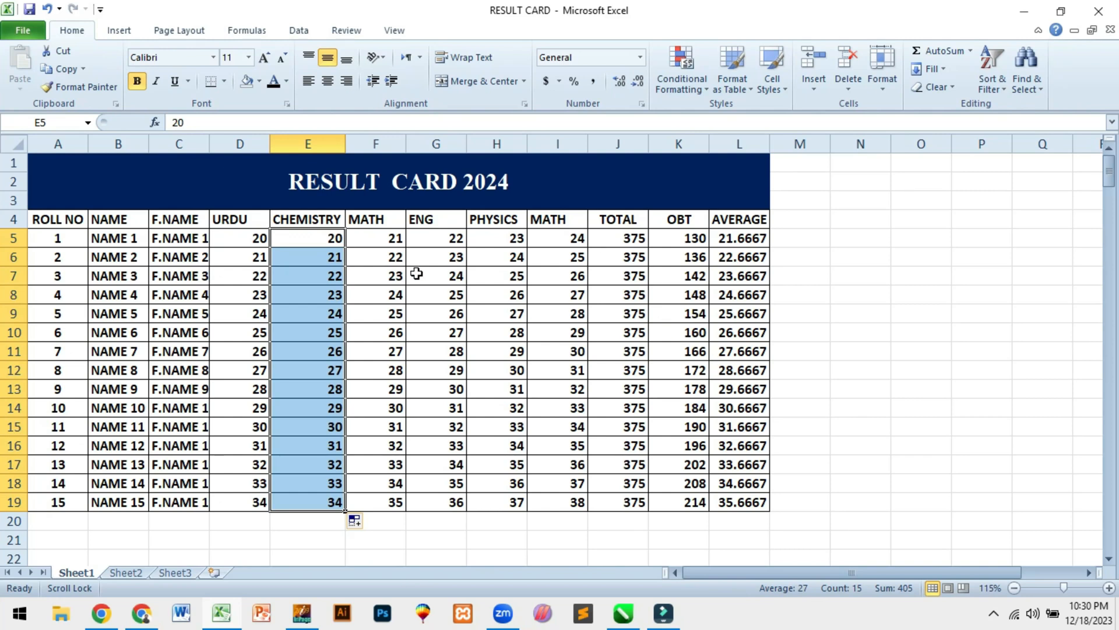
Insert two blank sheet columns between URDU and CHEMISTRY.
click(308, 221)
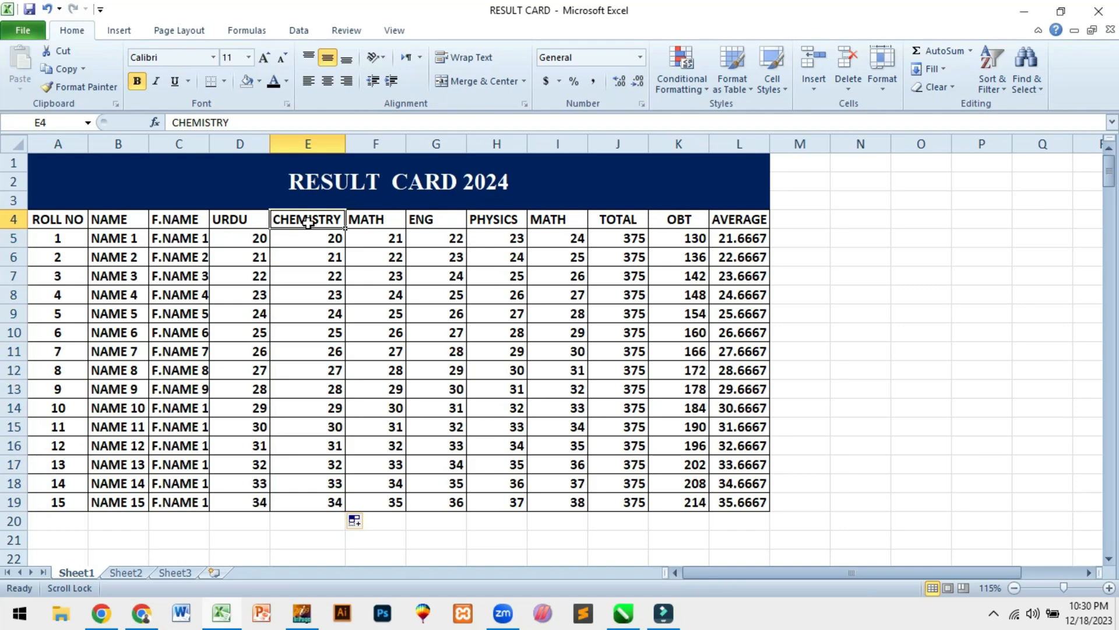
click(812, 82)
click(863, 146)
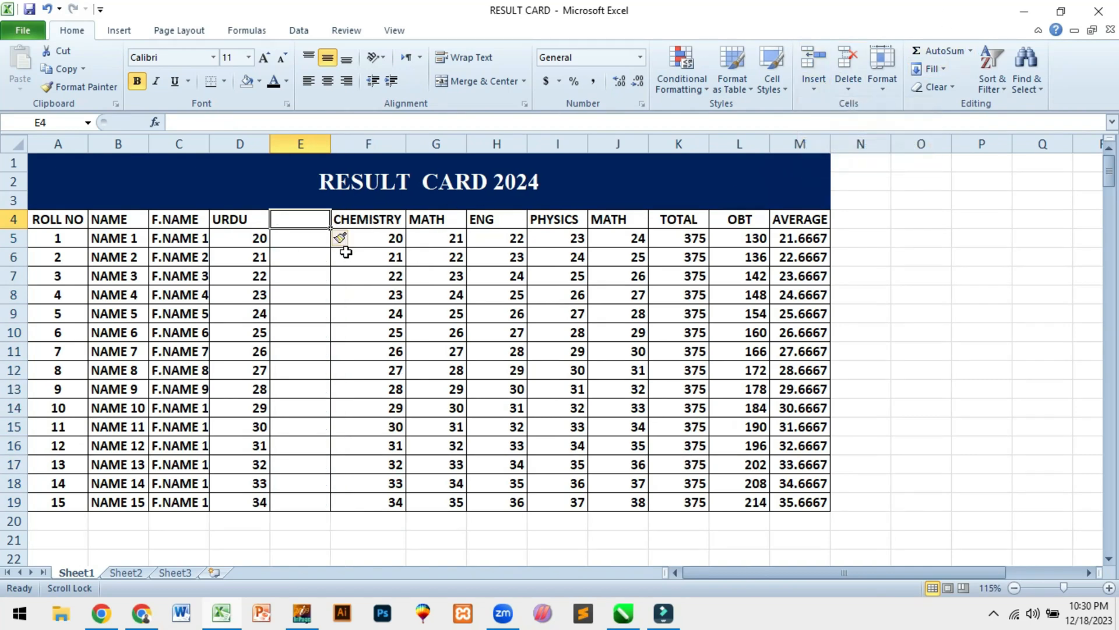
click(816, 89)
click(851, 147)
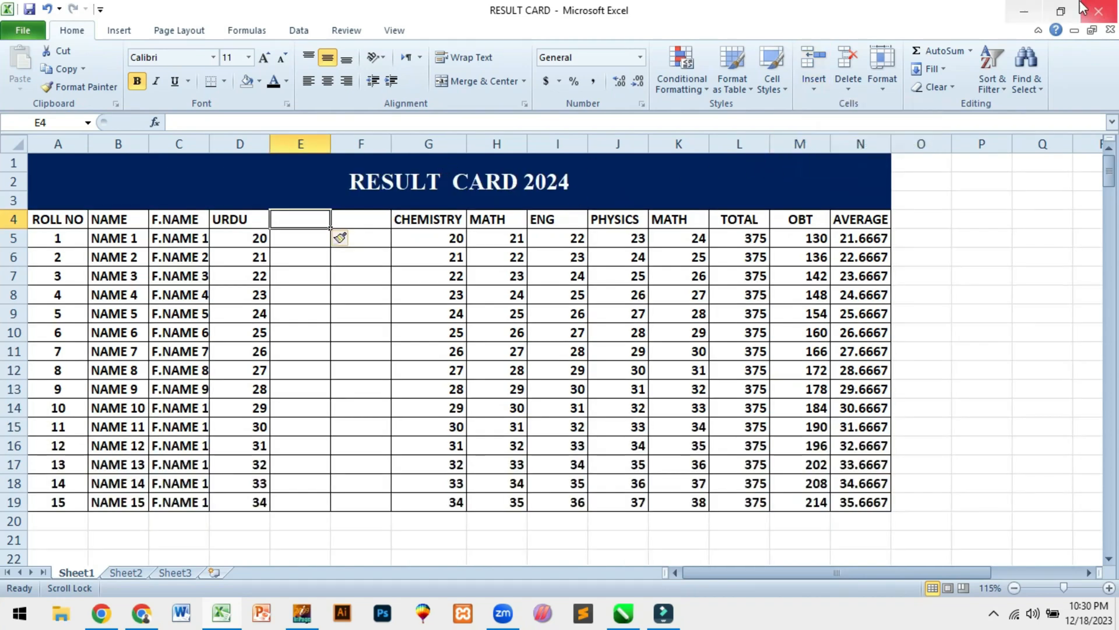
Insert two blank sheet rows above the row of roll number 4.
click(52, 294)
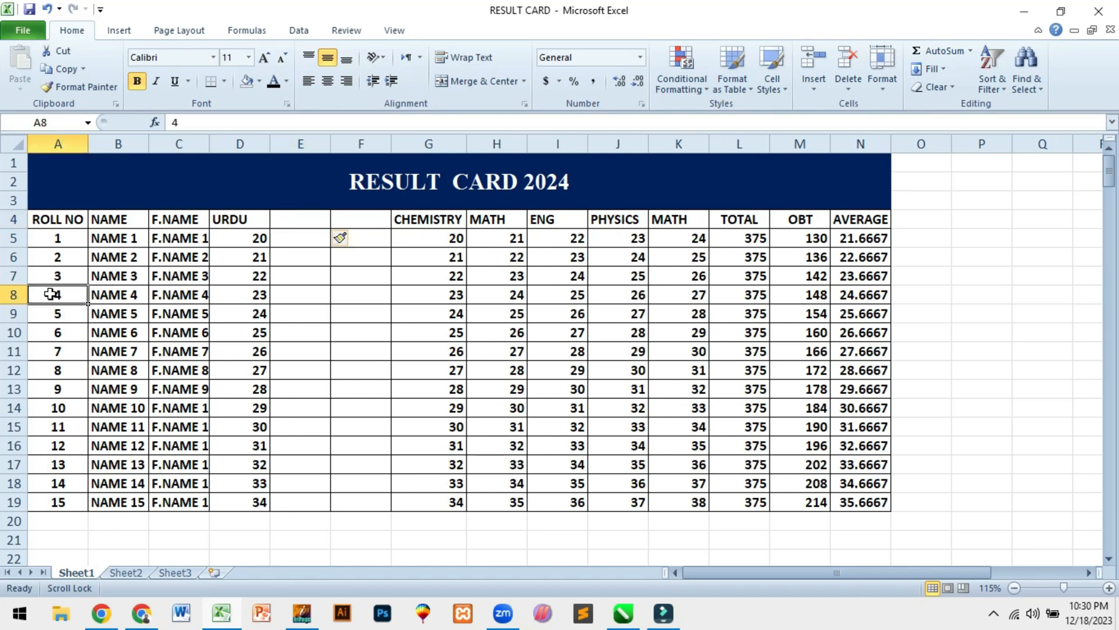
click(814, 89)
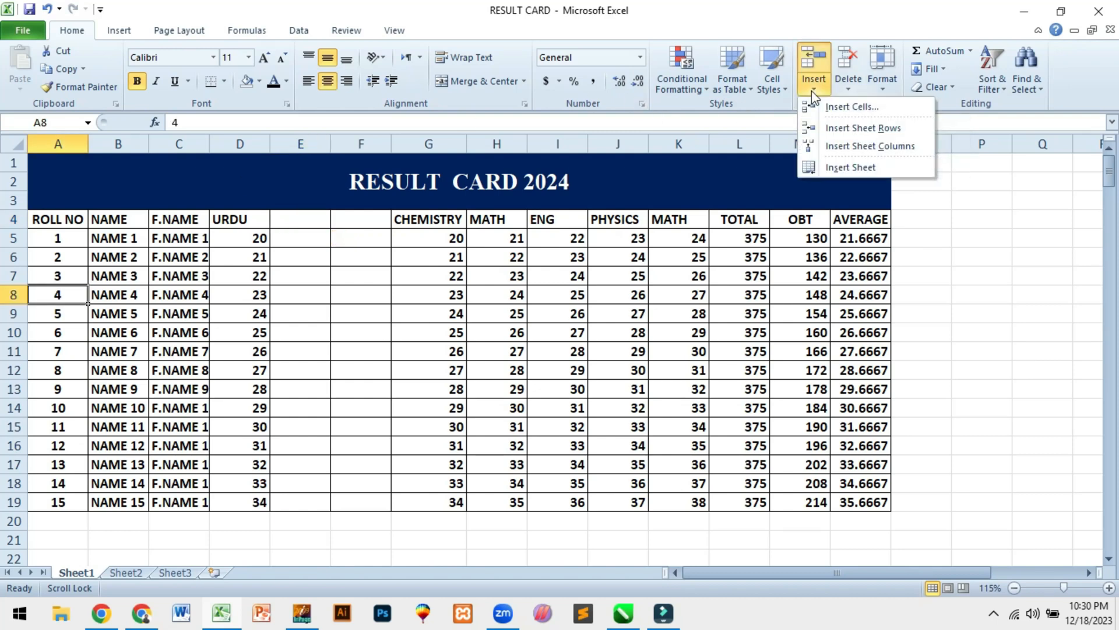
click(833, 128)
click(812, 88)
click(829, 129)
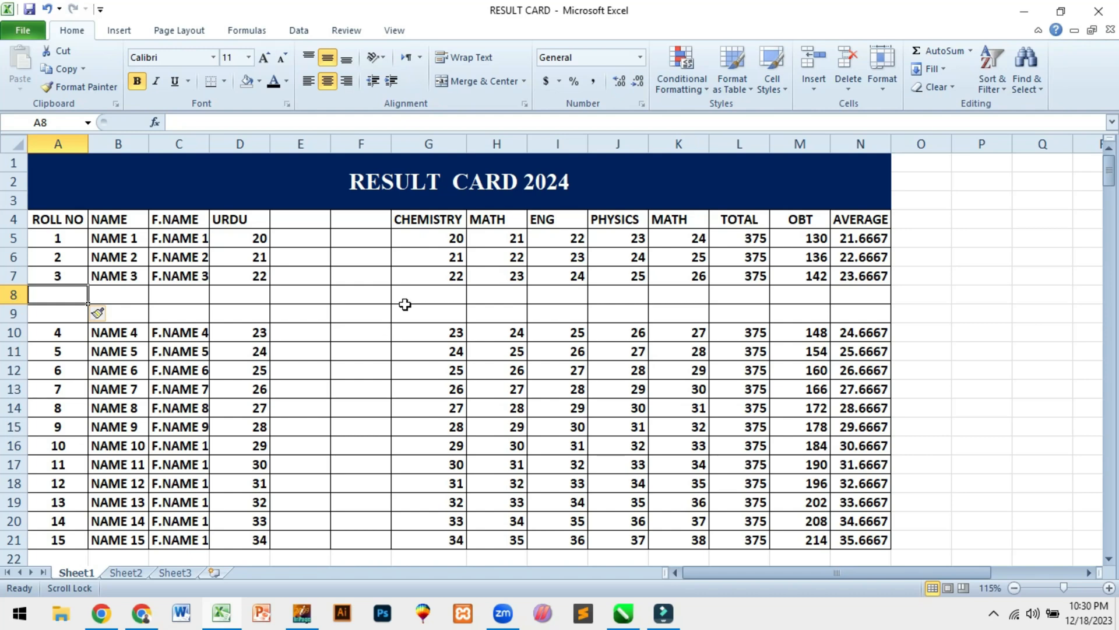
Insert one blank sheet column between CHEMISTRY and the first MATH column.
click(490, 219)
click(813, 89)
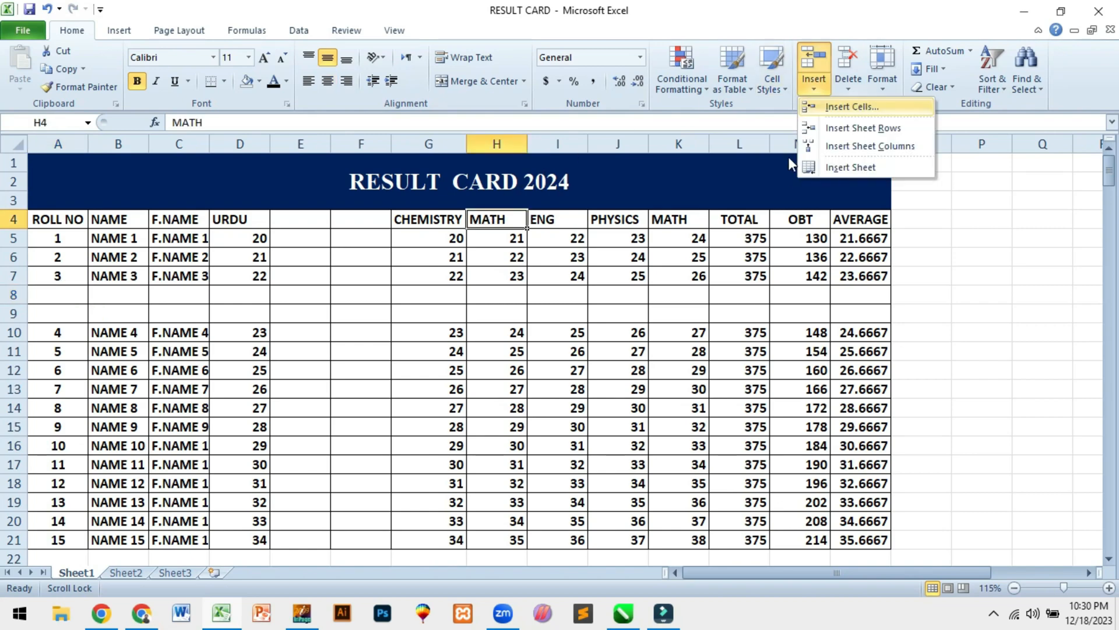
click(846, 148)
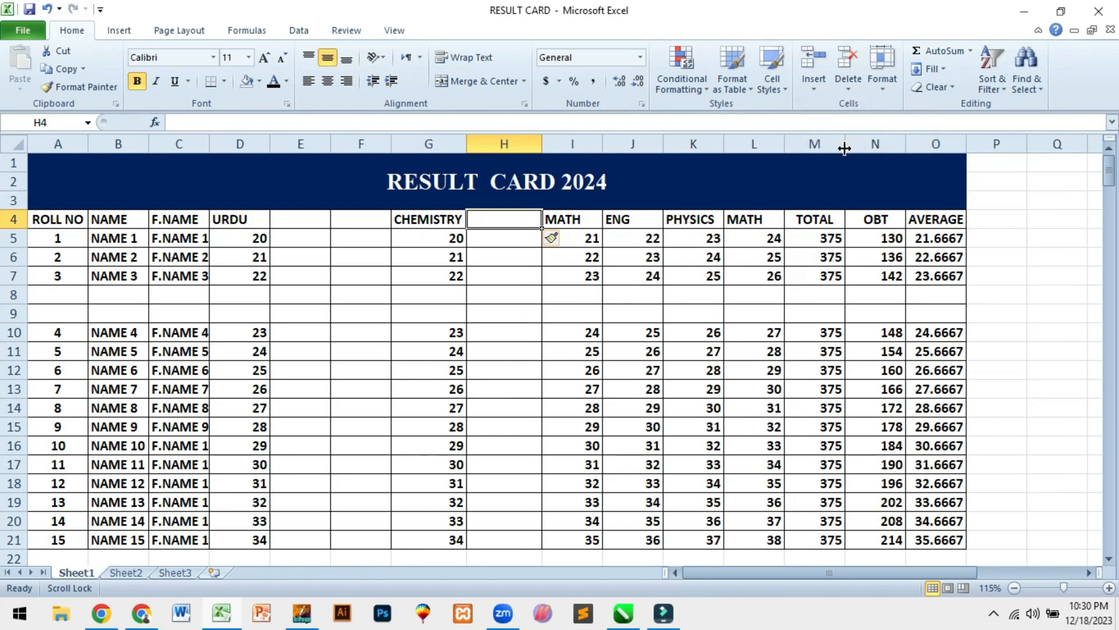
Insert one blank sheet row above the row of roll number 8.
drag(379, 378, 379, 389)
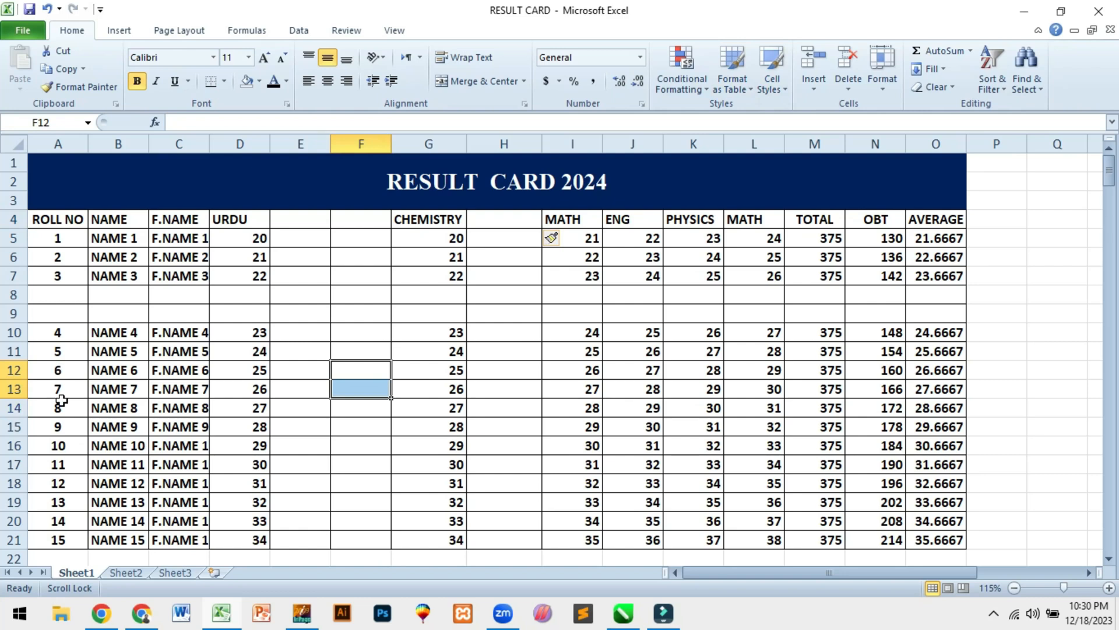
click(58, 406)
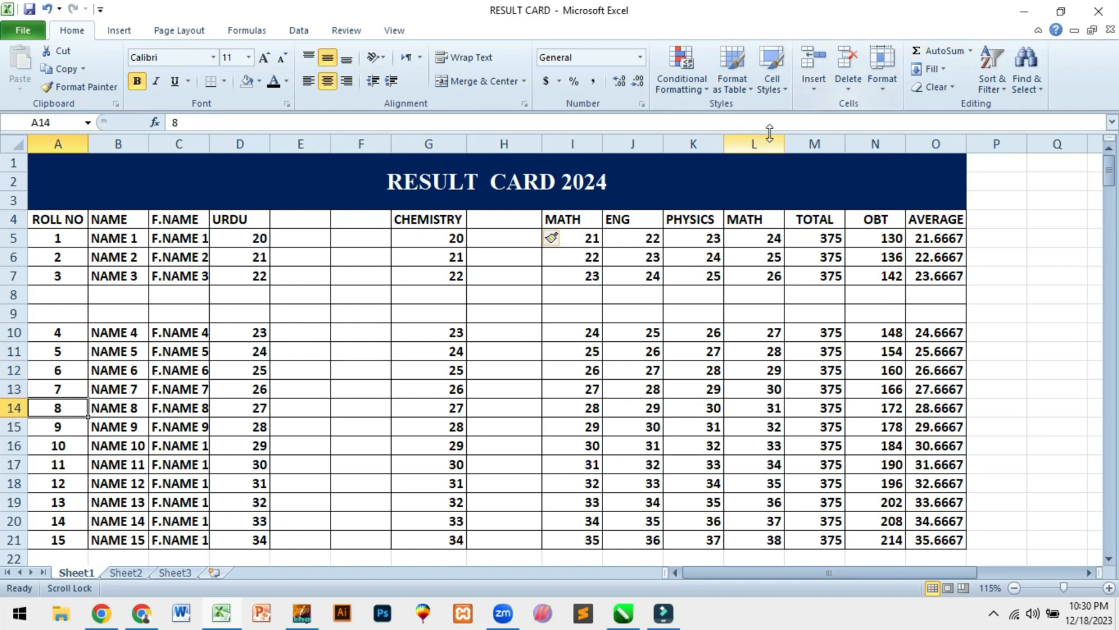
click(817, 89)
click(852, 128)
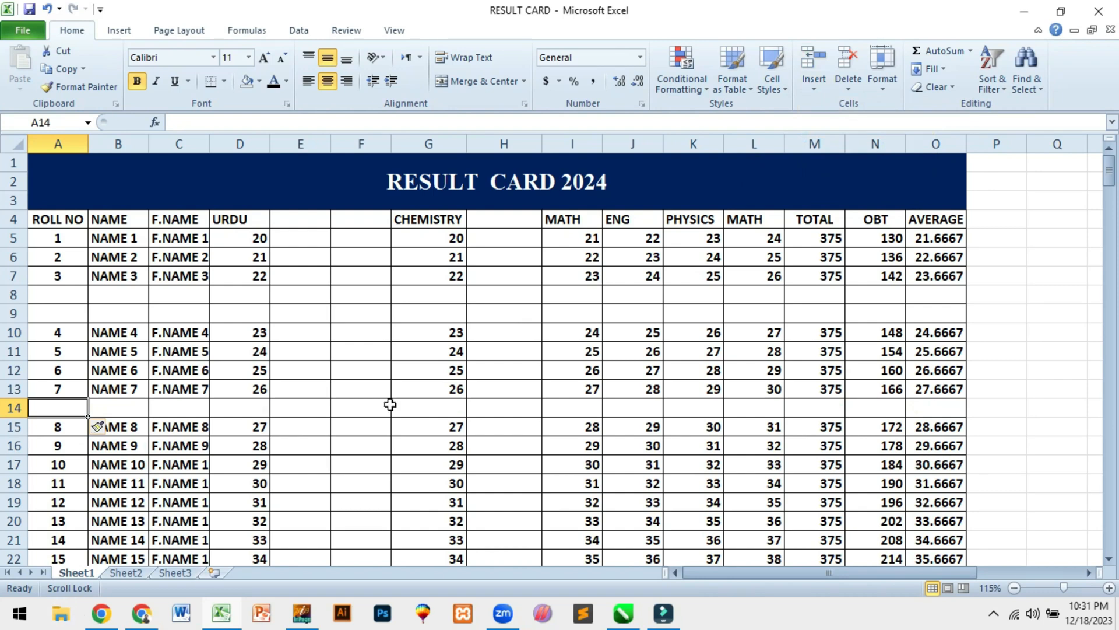
Insert a new worksheet in front of Sheet3.
click(813, 87)
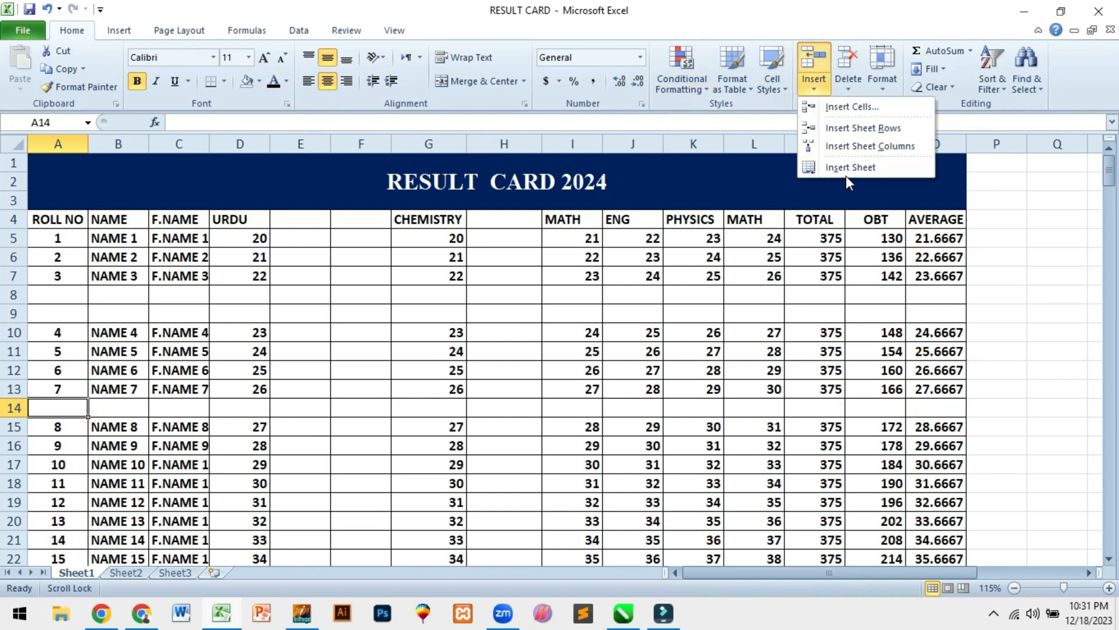
click(93, 574)
click(132, 574)
click(161, 573)
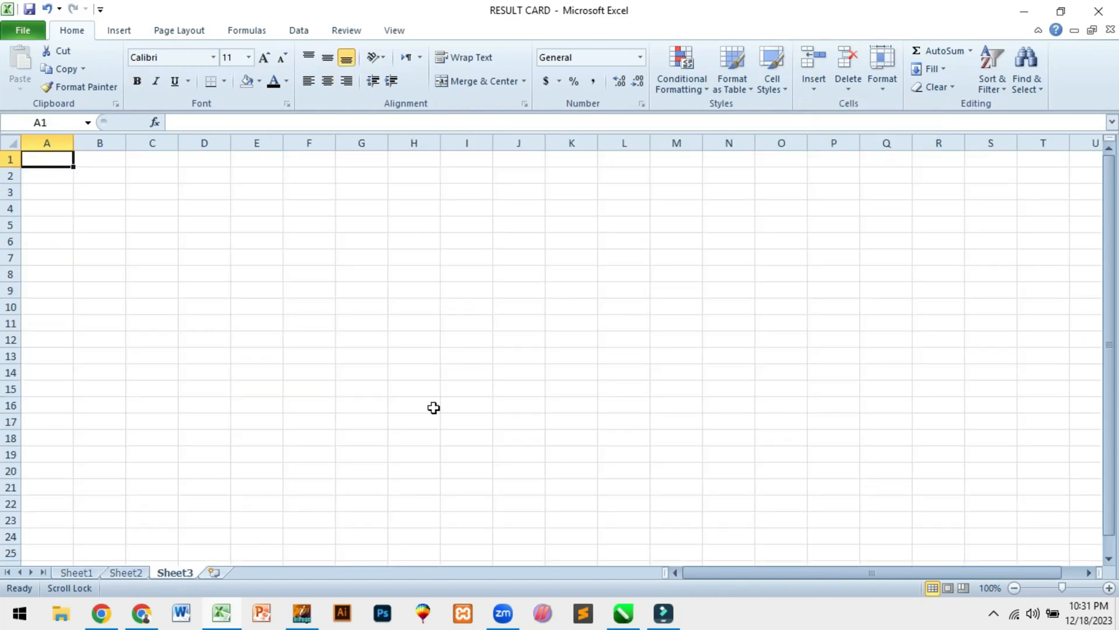
click(814, 87)
click(837, 169)
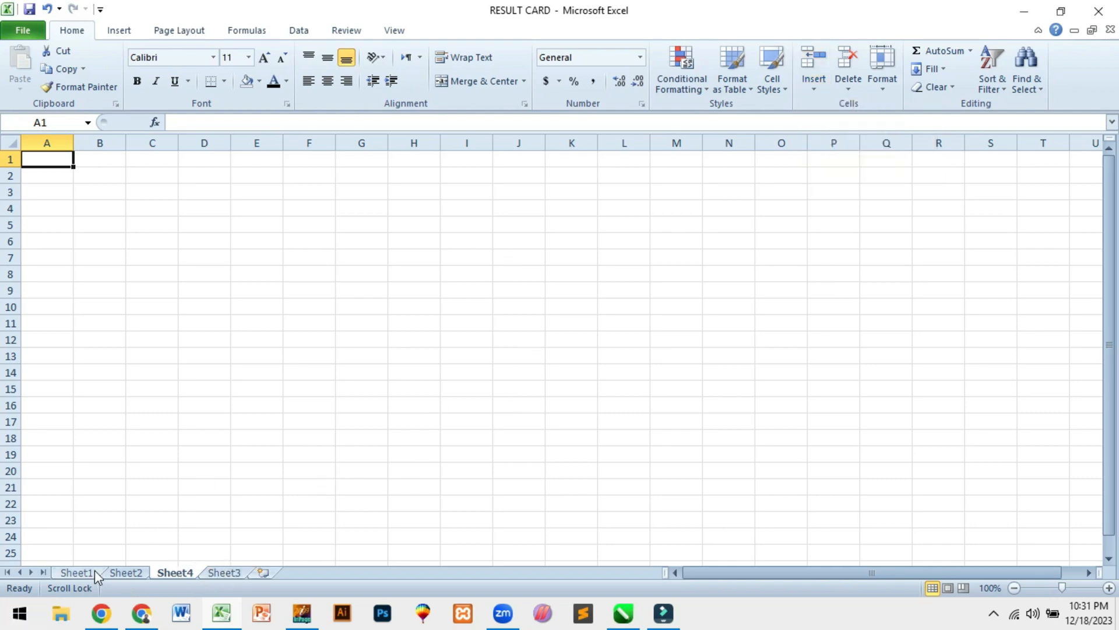
On Sheet1, delete the two blank columns before CHEMISTRY and the blank column after it.
click(77, 572)
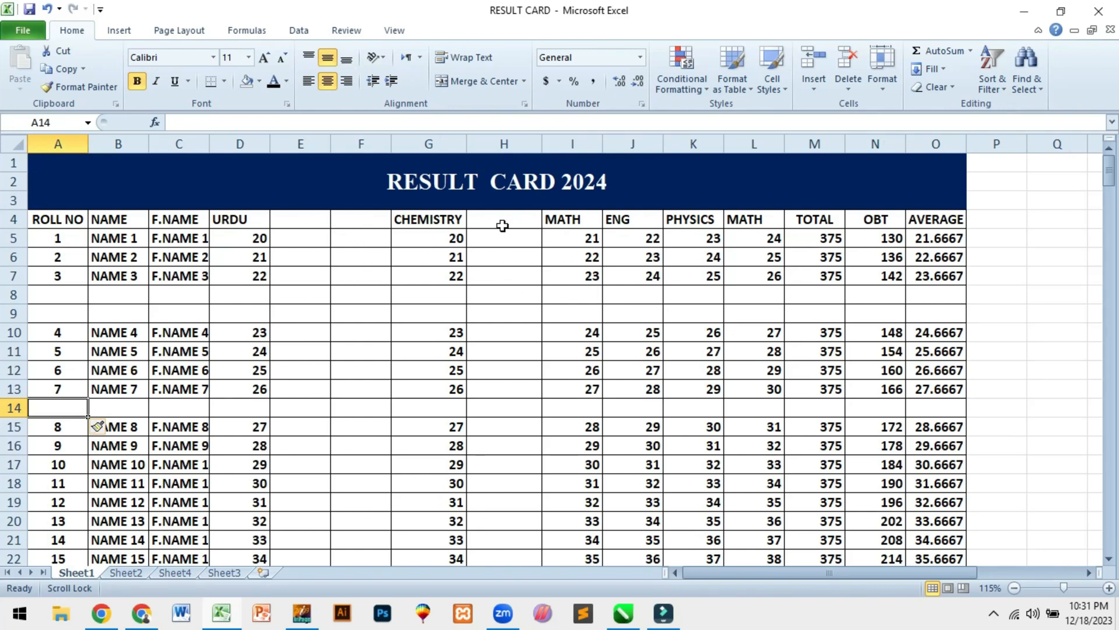
drag(310, 217, 359, 218)
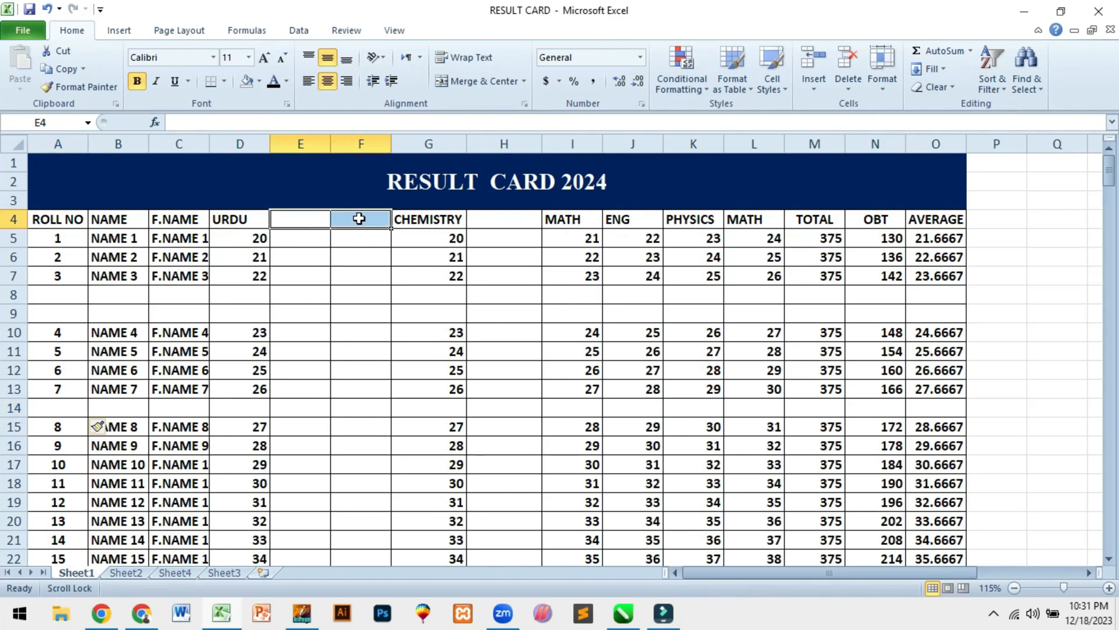
click(848, 89)
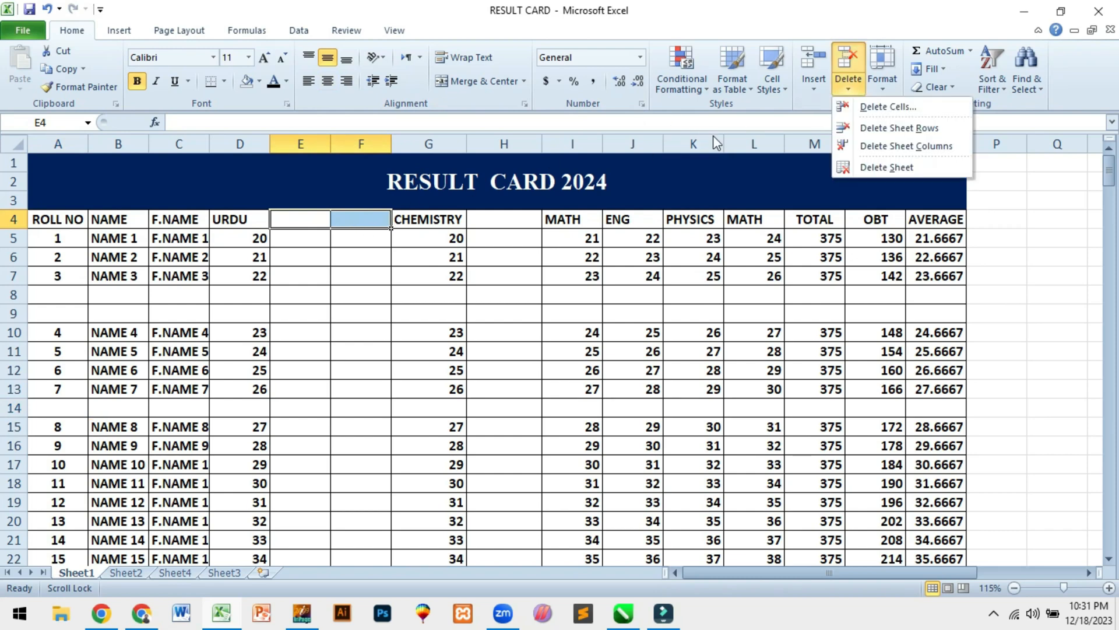
click(906, 146)
click(414, 222)
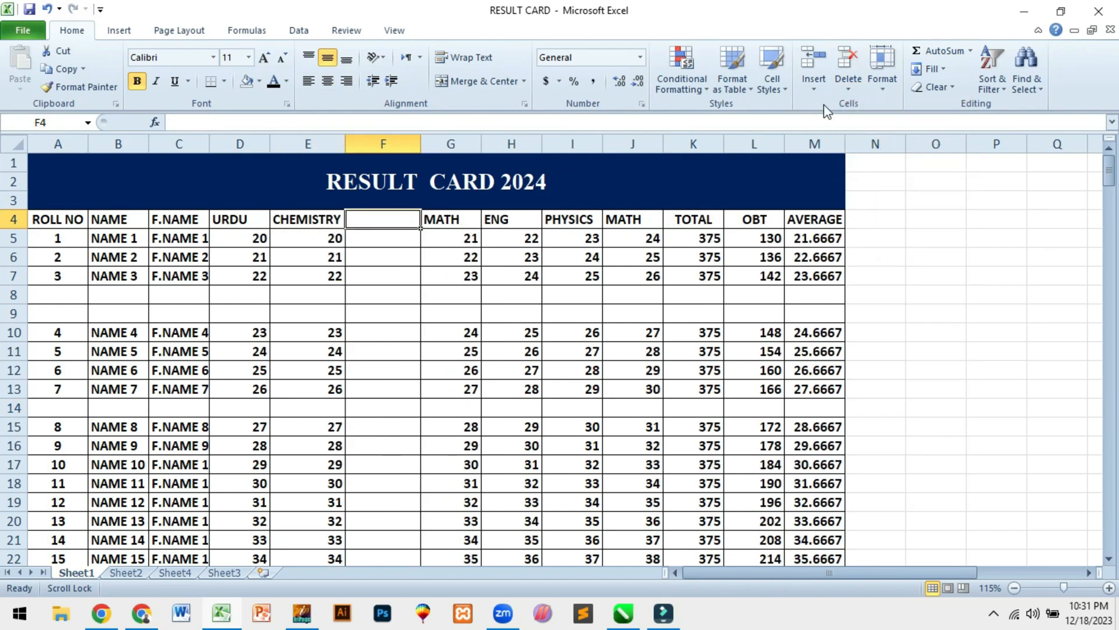
click(849, 88)
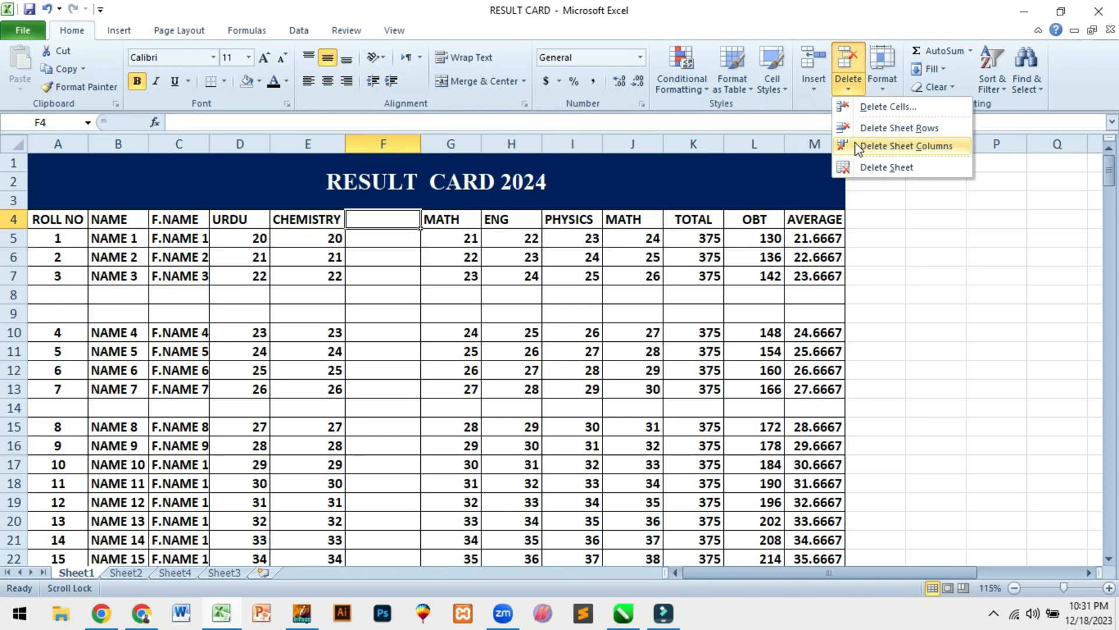
click(862, 145)
Delete the two blank rows below roll number 3 and the blank row below roll number 7.
drag(57, 295, 57, 312)
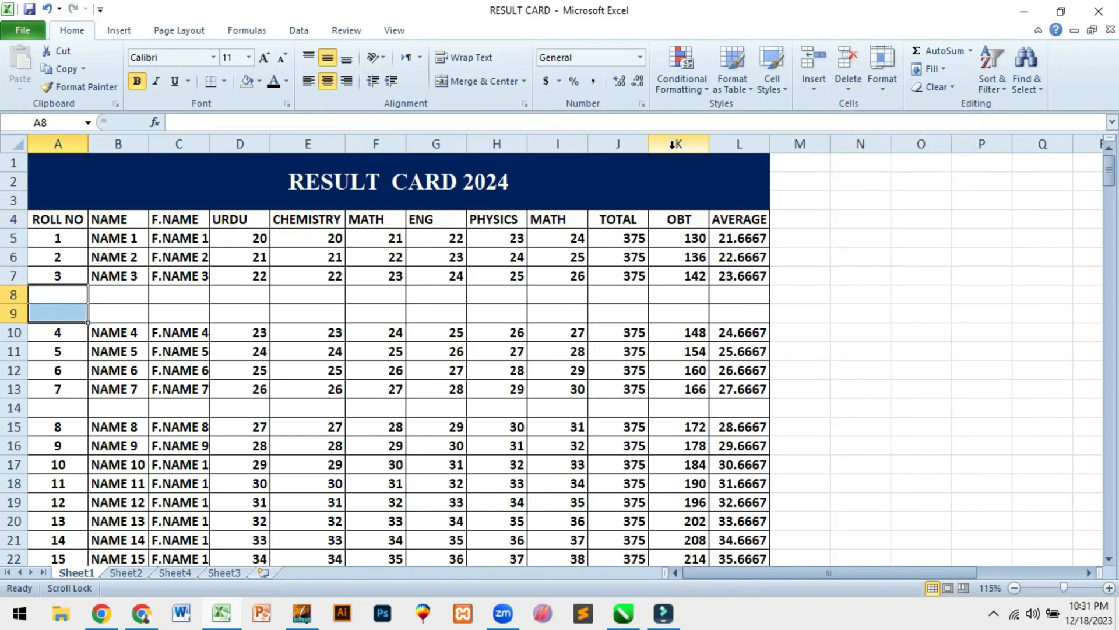
click(849, 91)
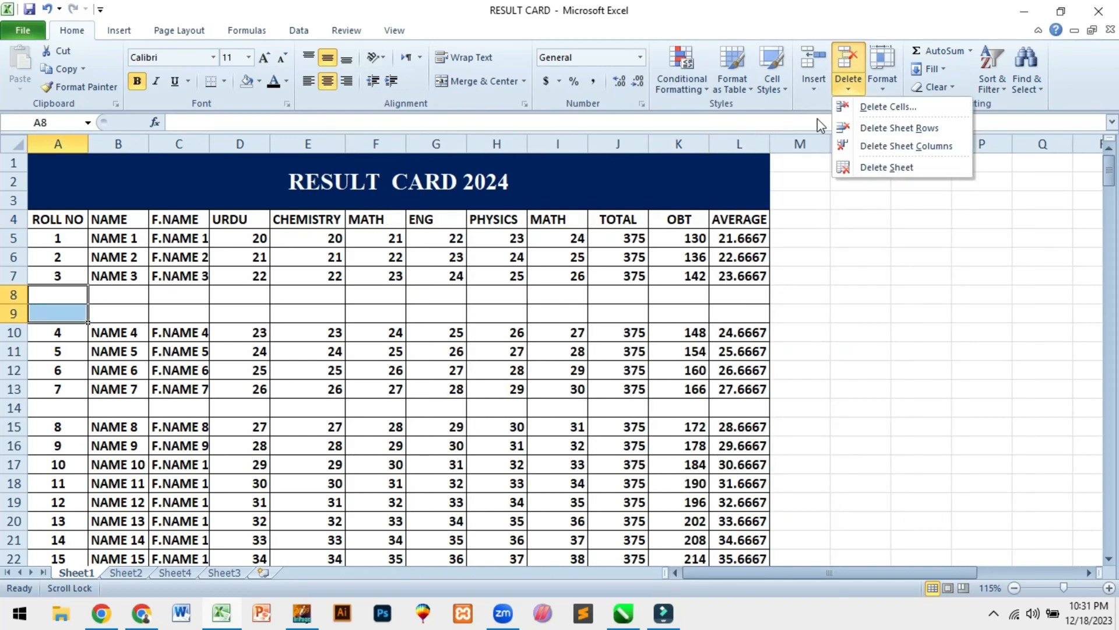
click(869, 128)
click(77, 370)
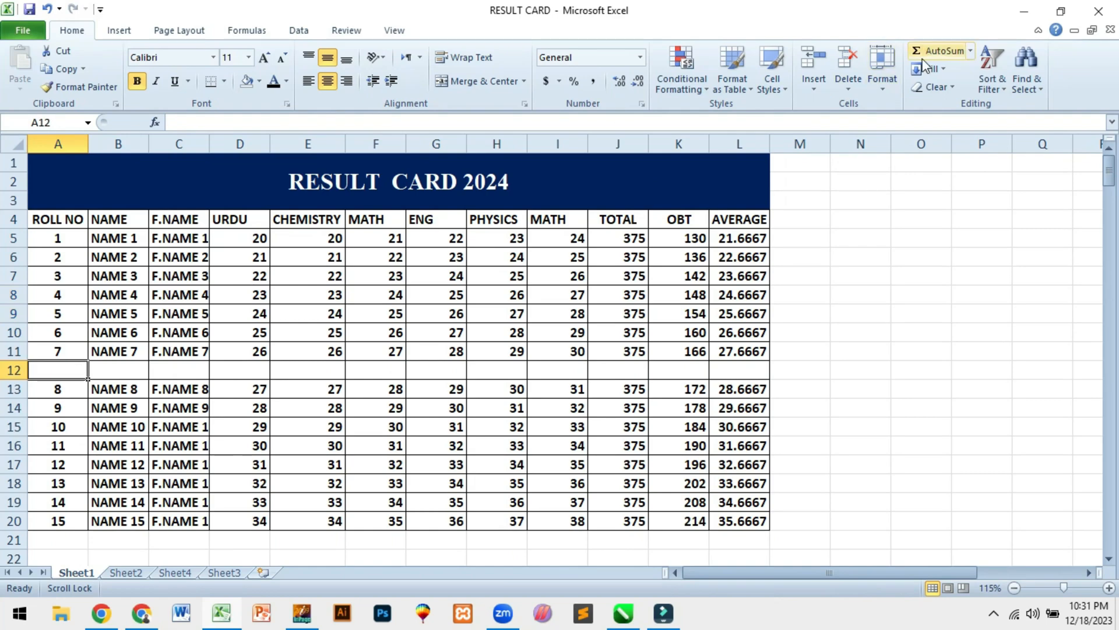
click(848, 88)
click(894, 128)
click(382, 465)
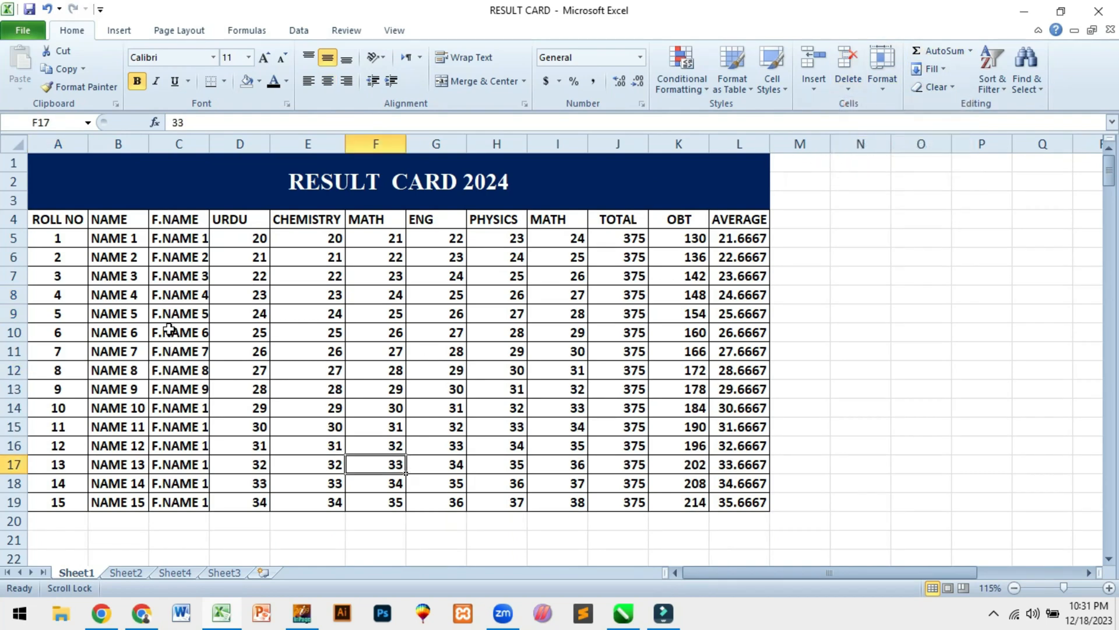
Delete the sheet rows of roll numbers 4 to 6 from the result card.
drag(81, 295, 746, 330)
click(849, 86)
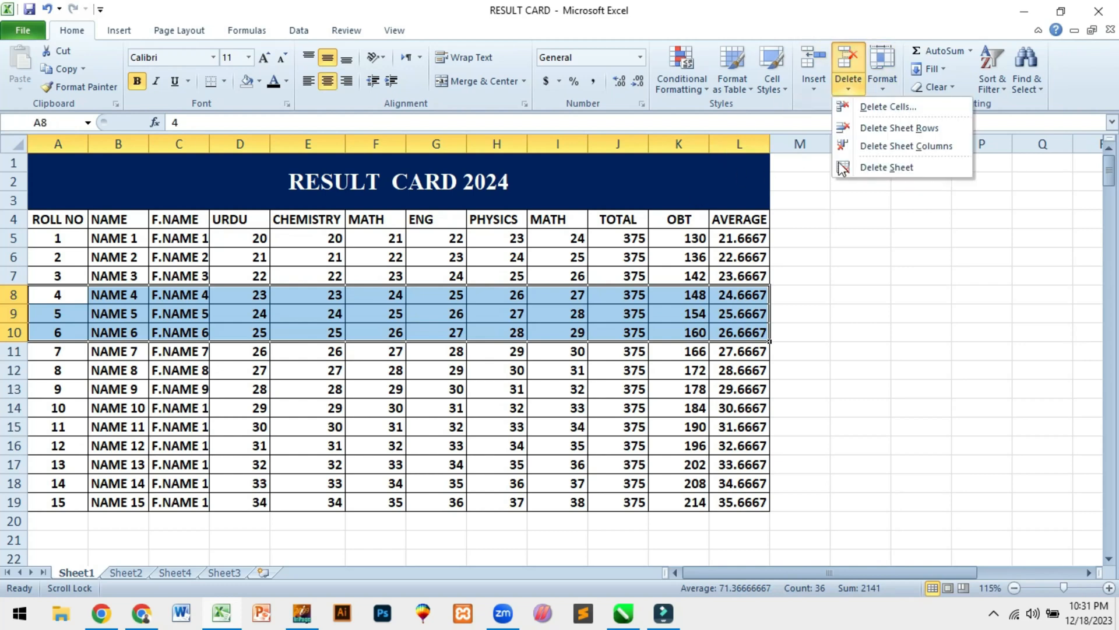
click(900, 127)
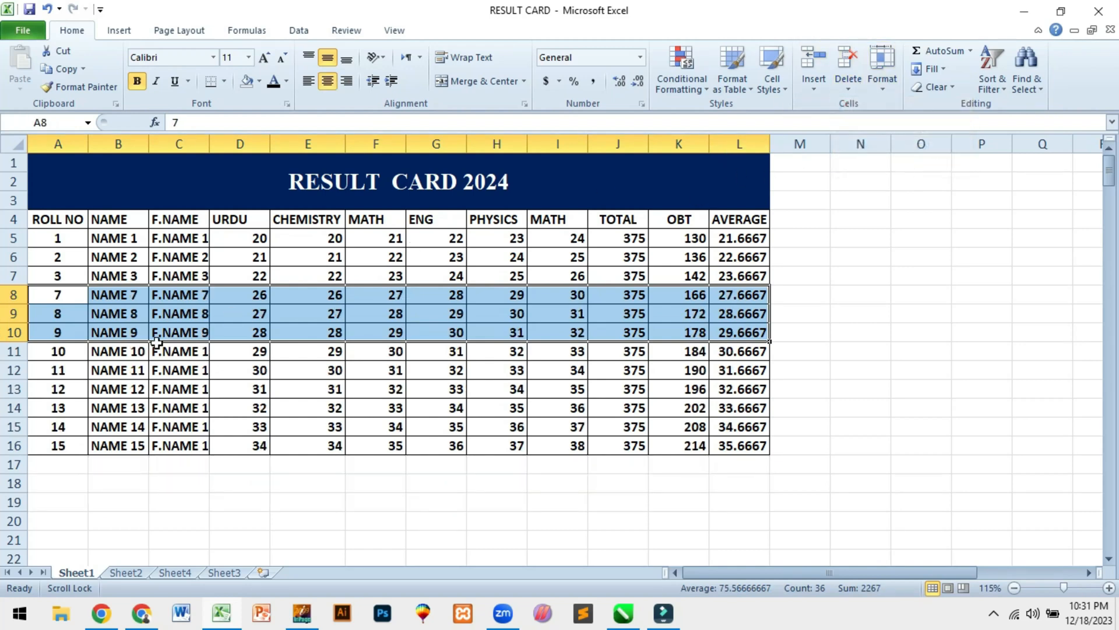
click(179, 333)
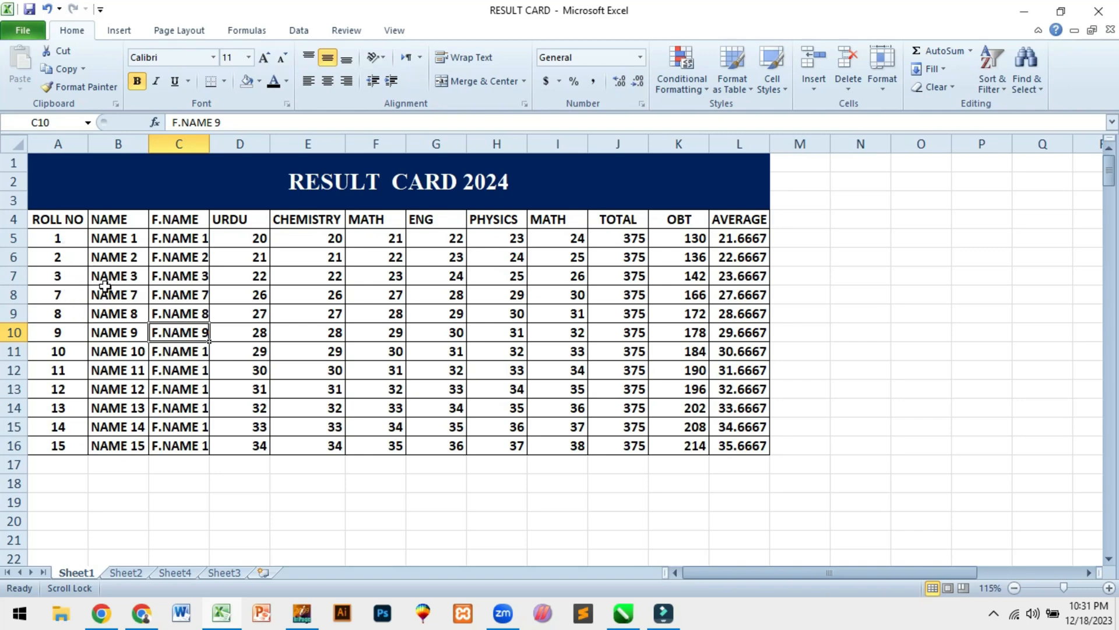
Renumber the ROLL NO column 1 to 12 by filling the series down from the first two roll numbers.
drag(56, 241, 58, 250)
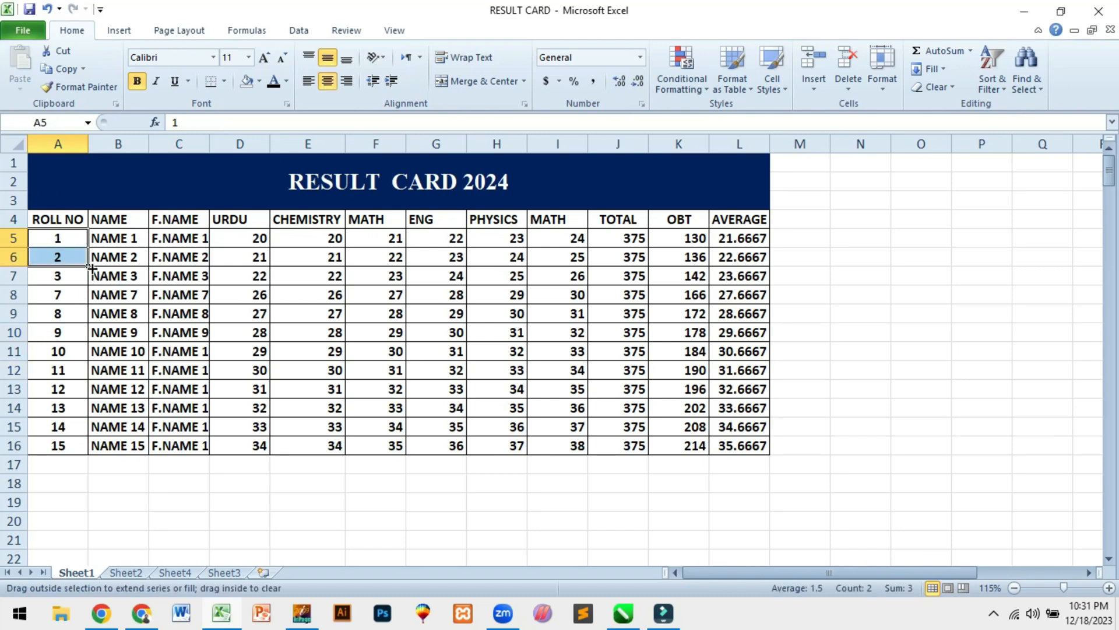
double_click(91, 266)
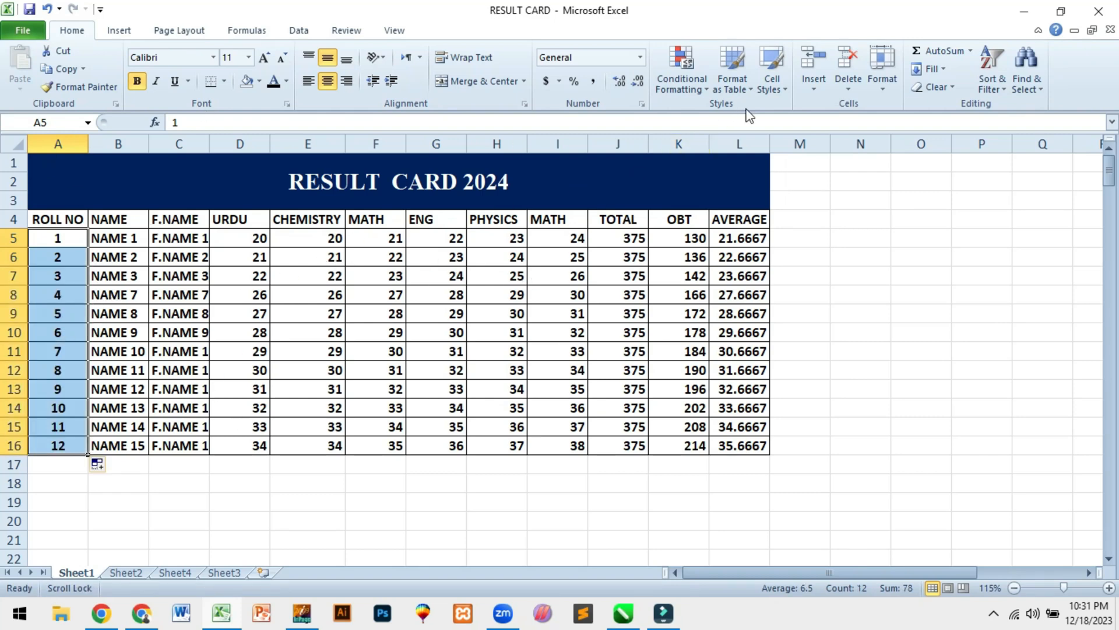
click(814, 85)
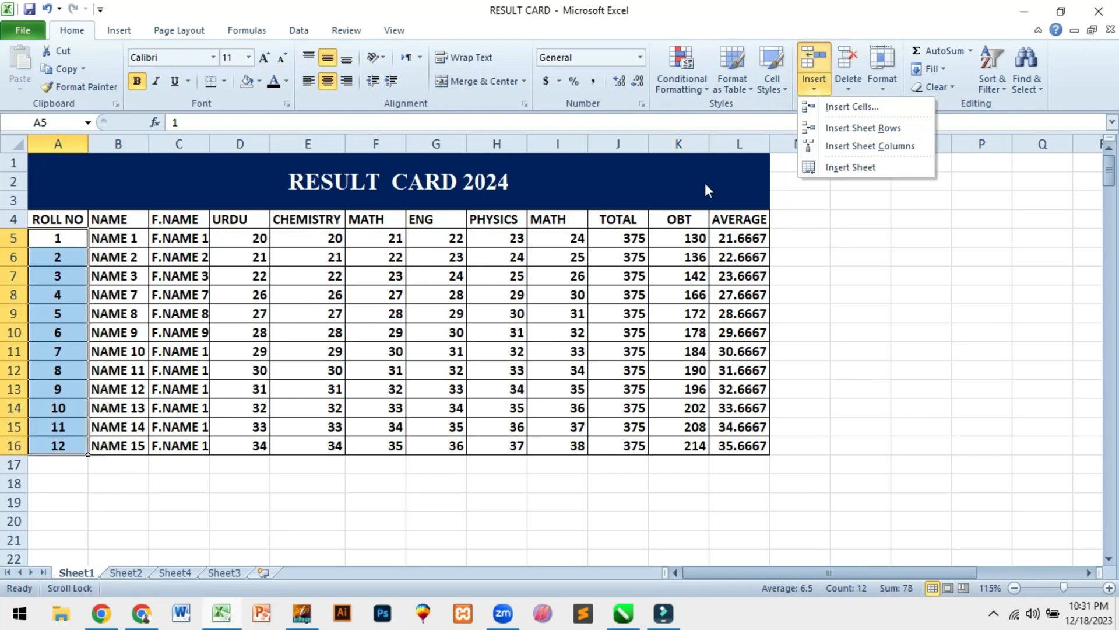
click(848, 81)
click(320, 276)
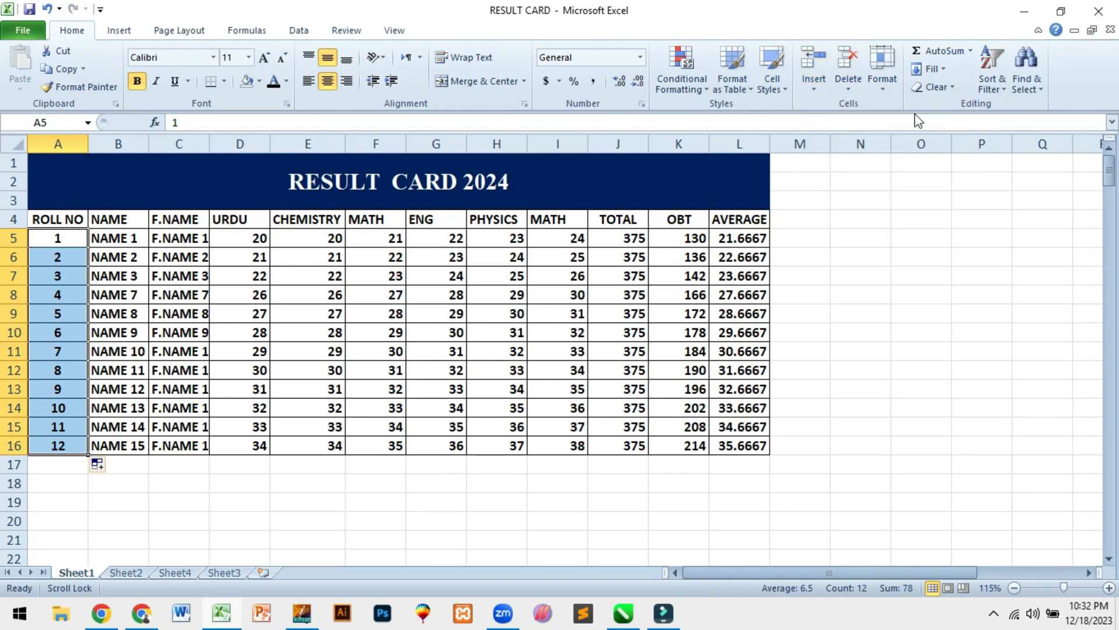
click(889, 96)
click(260, 292)
click(260, 292)
Set the row height of the result table, from the header row to the last student, to 25.
click(72, 224)
drag(72, 224, 725, 443)
click(880, 87)
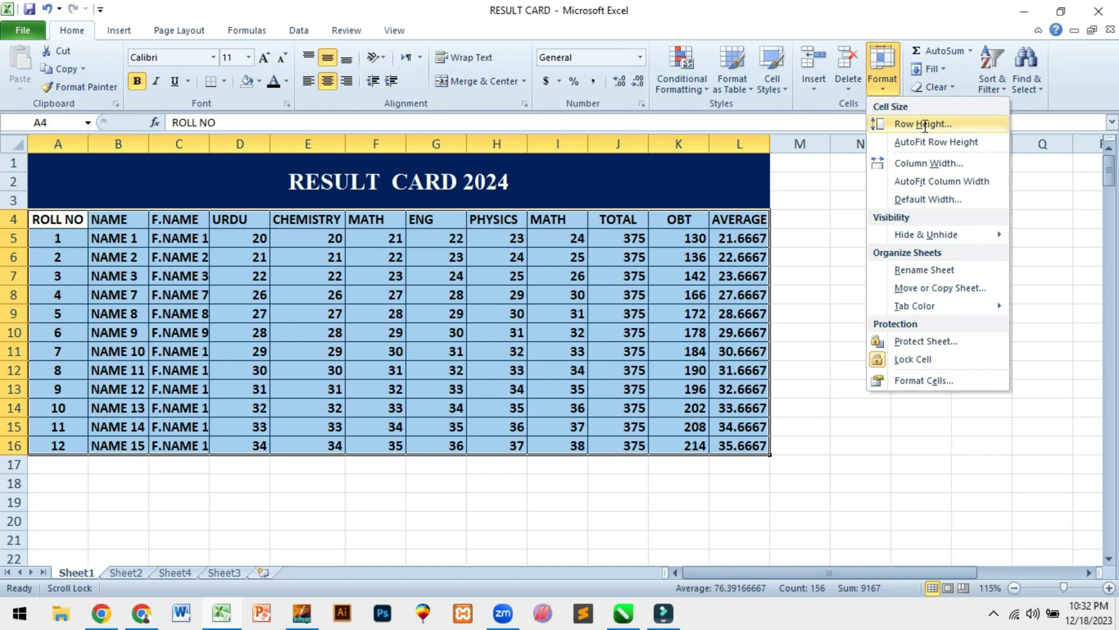
click(925, 124)
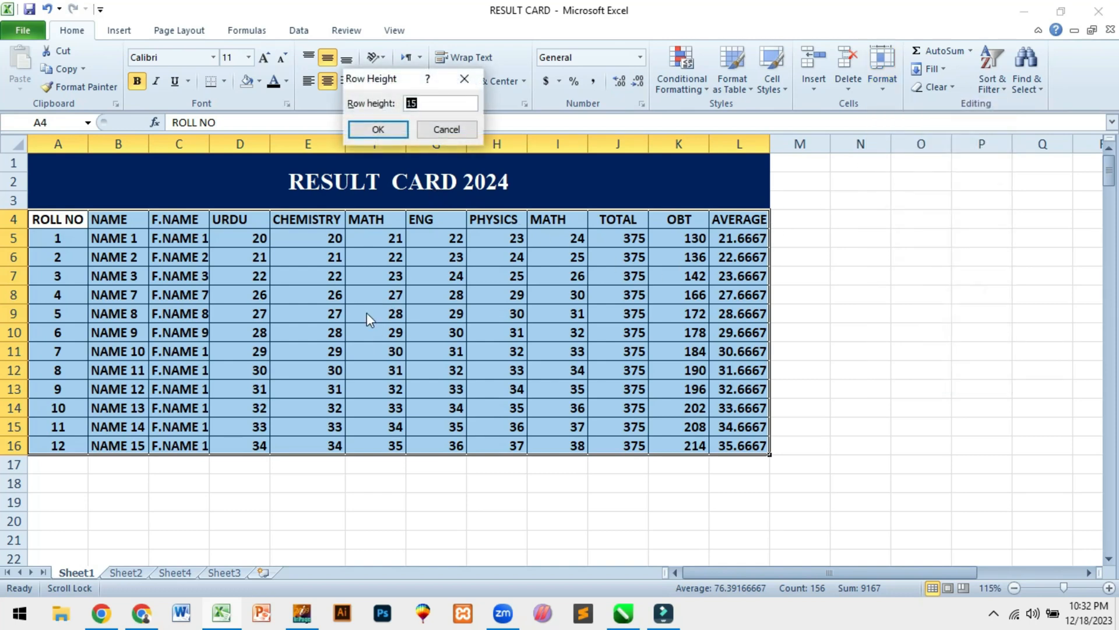
text(25)
key(Return)
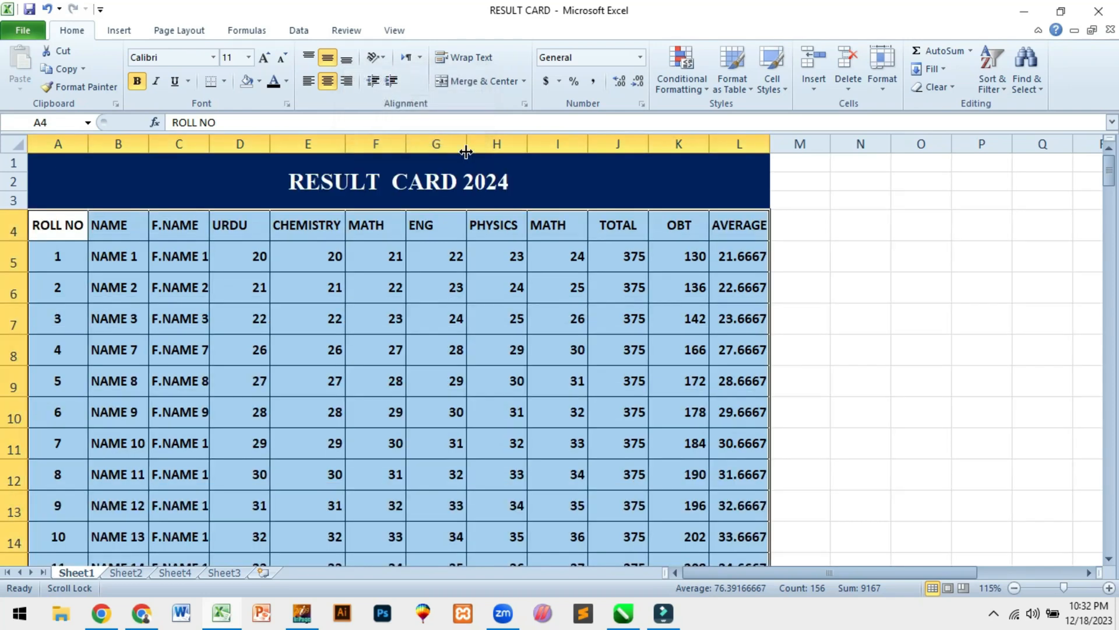
Try bottom-aligning and horizontally centring the contents of the whole result table.
scroll(465, 351, down, 2)
scroll(465, 351, up, 2)
click(346, 58)
click(328, 80)
click(377, 294)
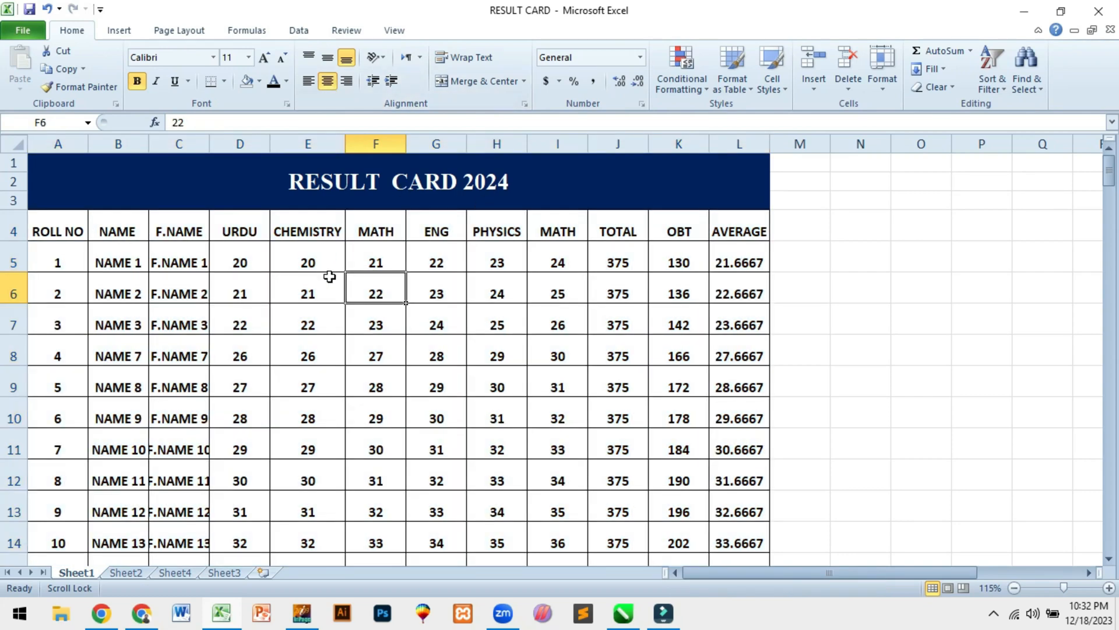
key(ctrl+z)
key(ctrl+z)
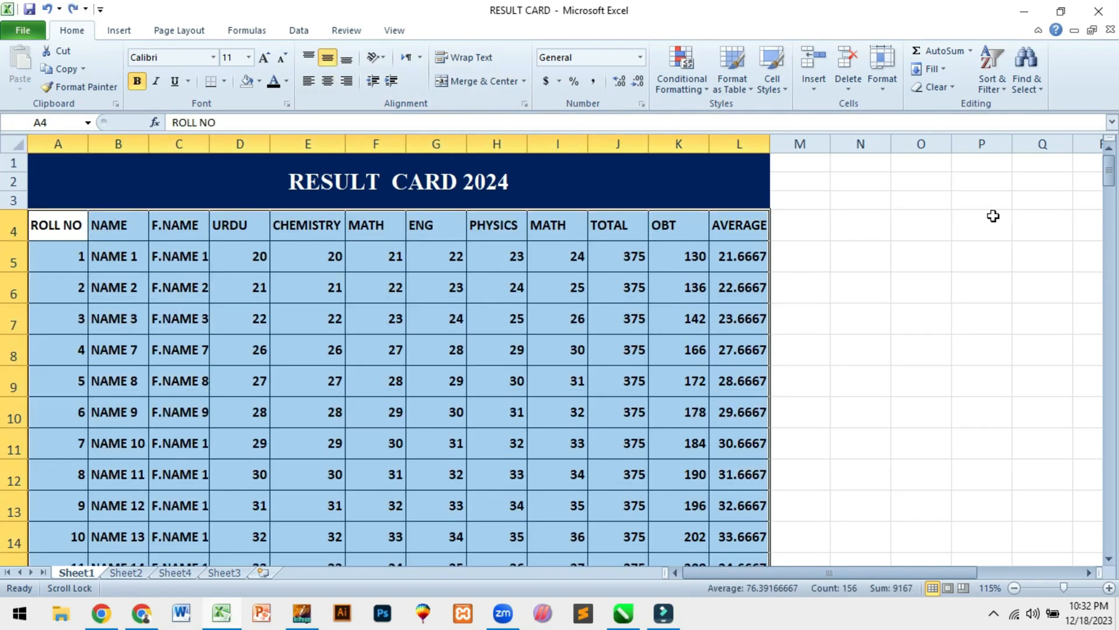
key(ctrl+y)
Autofit the row heights of the selected result table.
click(878, 86)
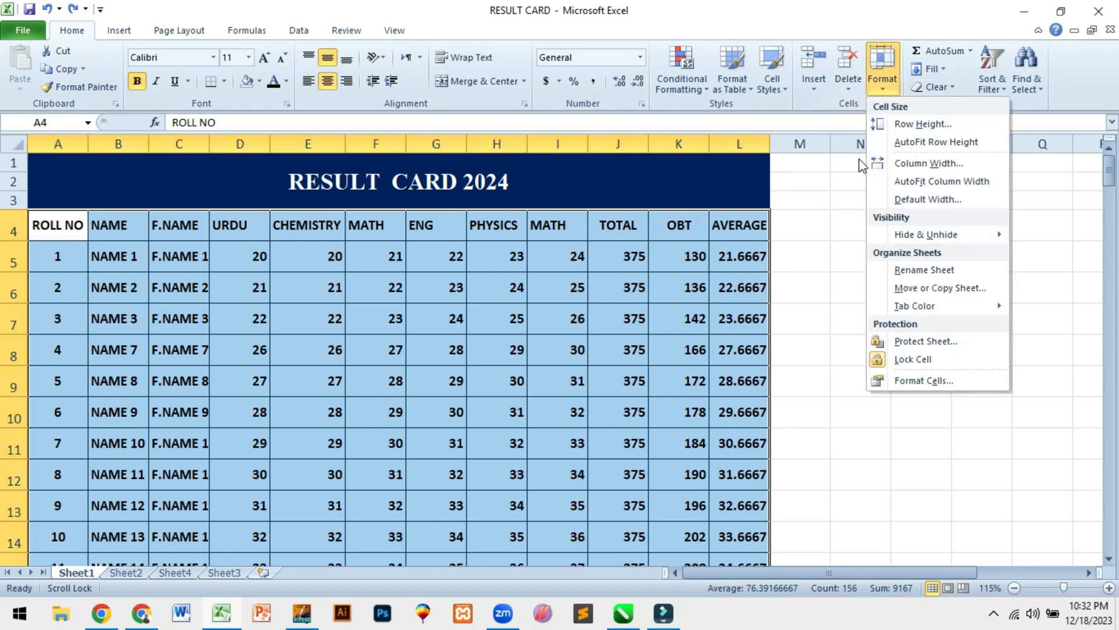
click(922, 142)
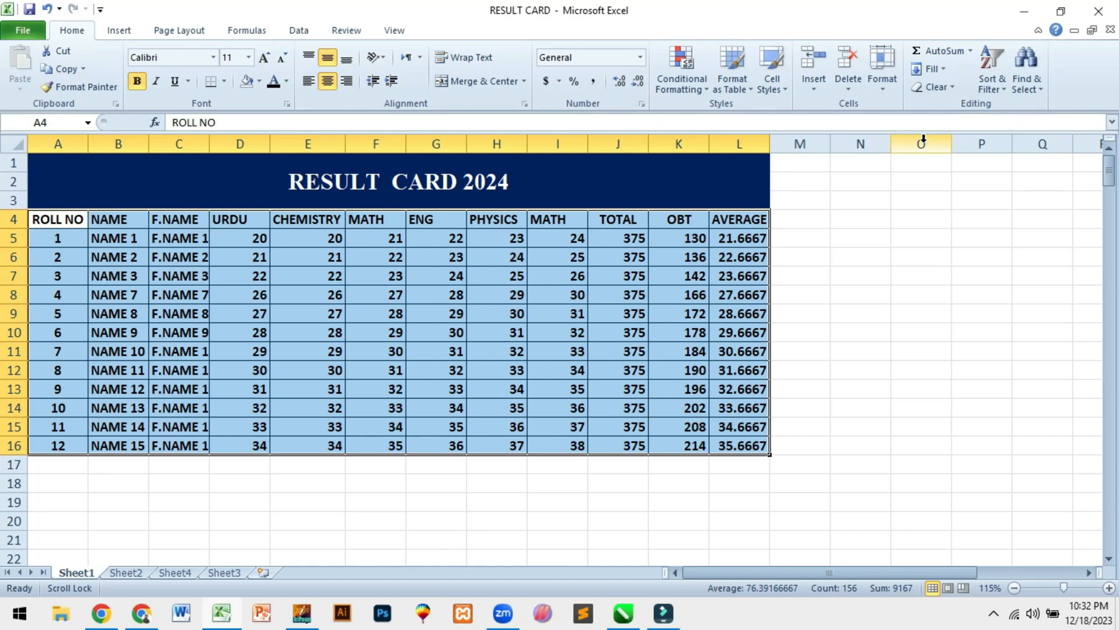
Set the column width of the result table, ROLL NO through AVERAGE, to 15.
click(888, 84)
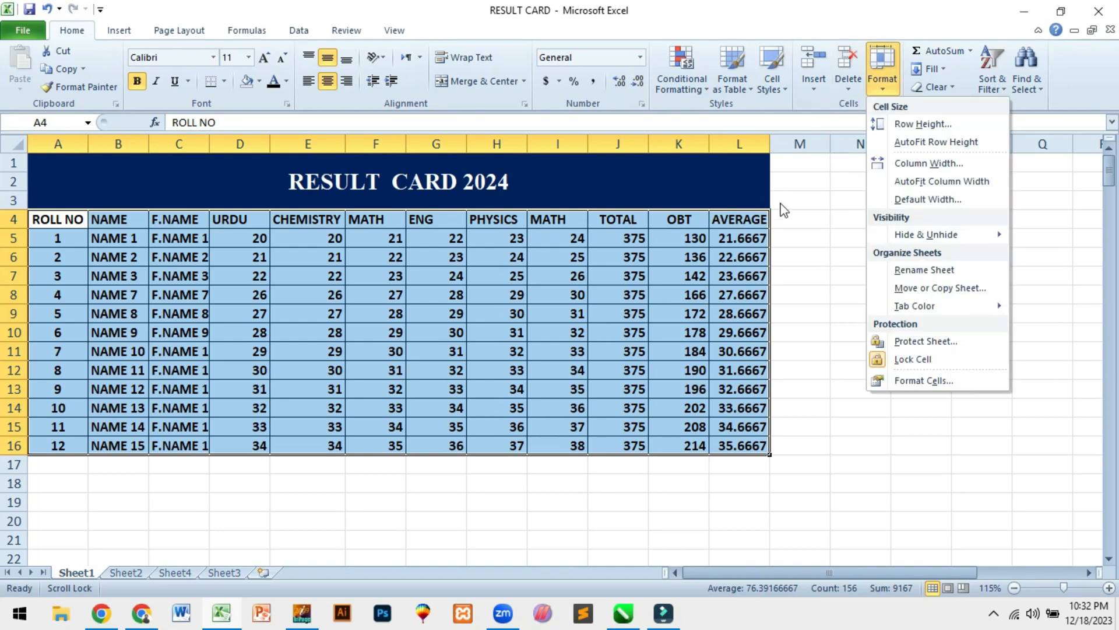
click(904, 164)
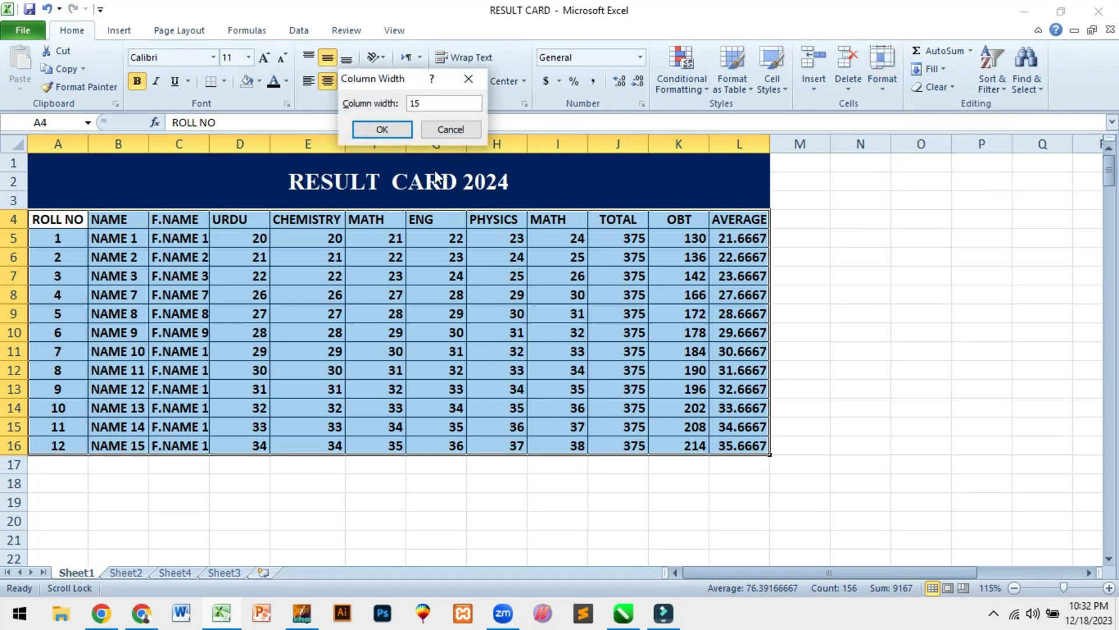
key(Return)
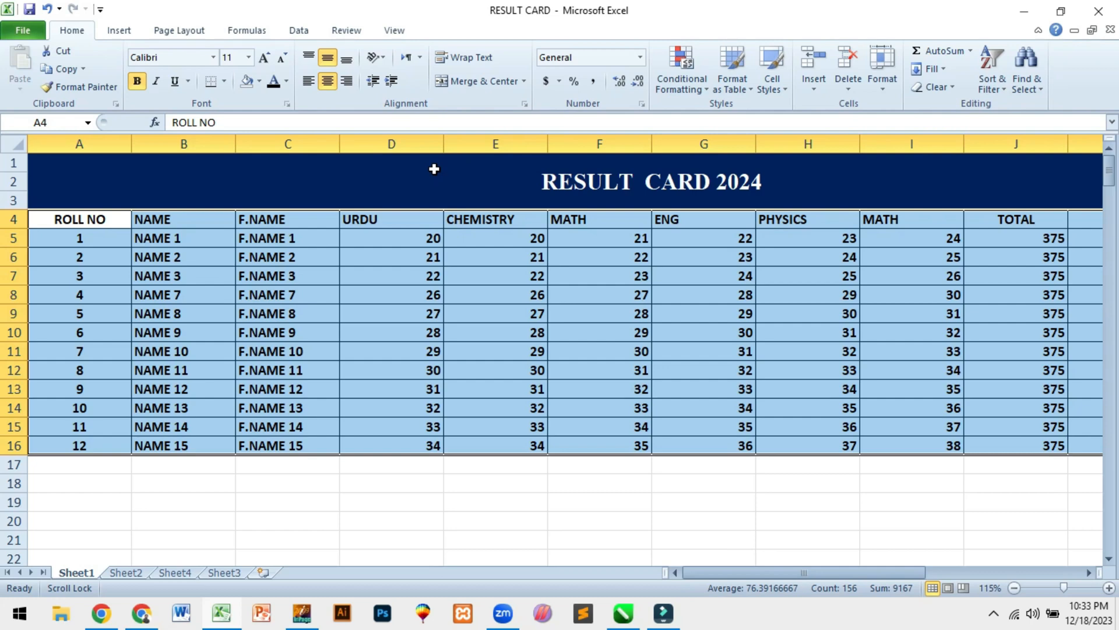
Change the column width of all result table columns to 11.
click(882, 73)
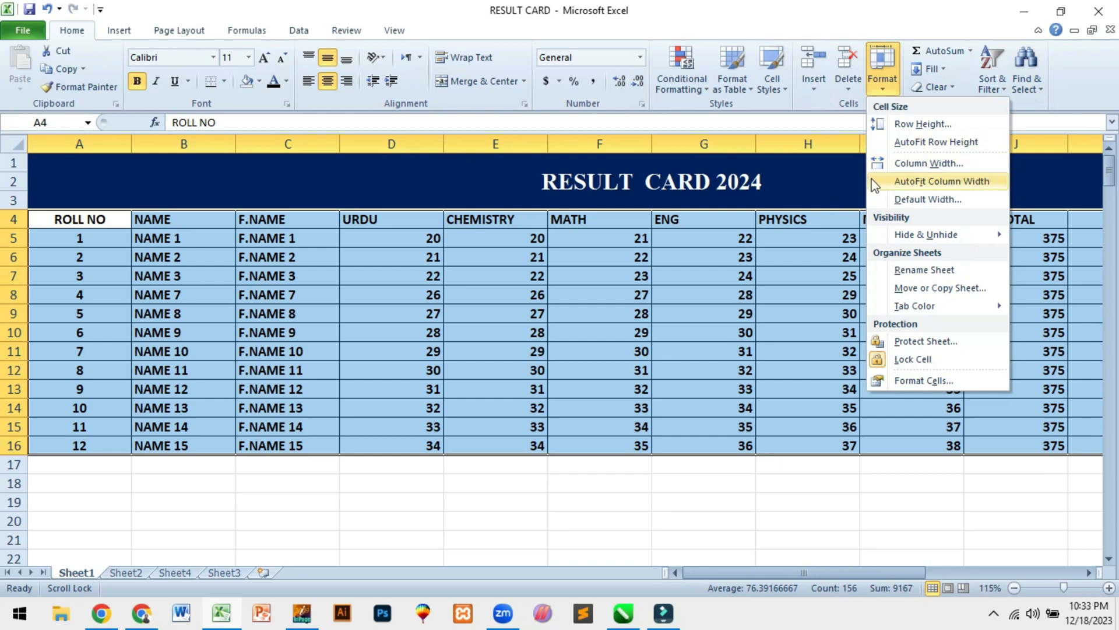
click(897, 164)
text(11)
key(Return)
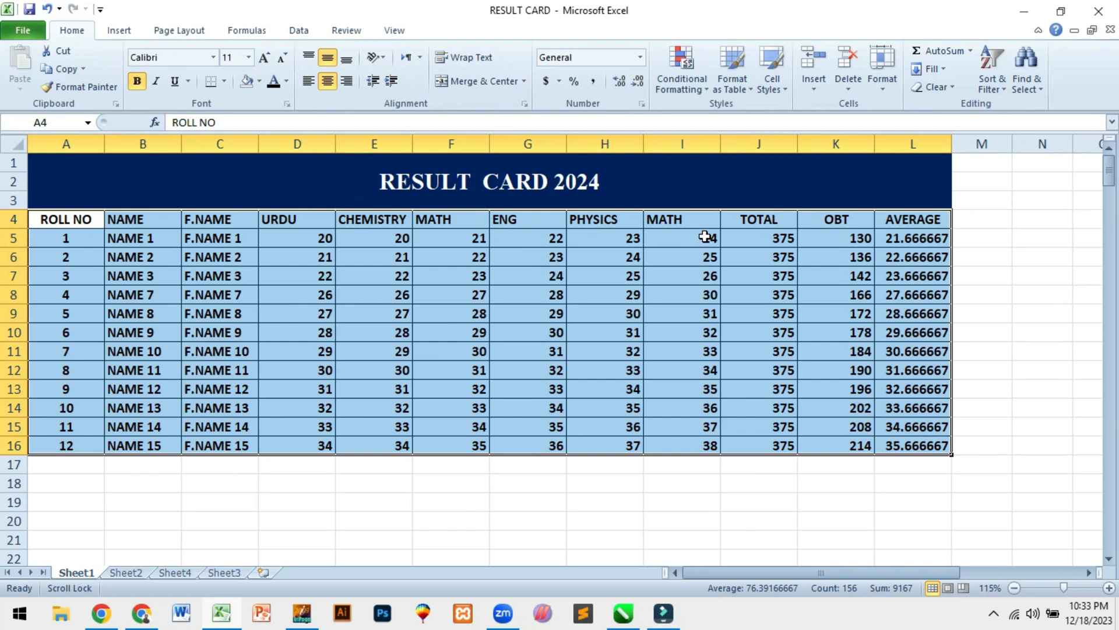
click(886, 92)
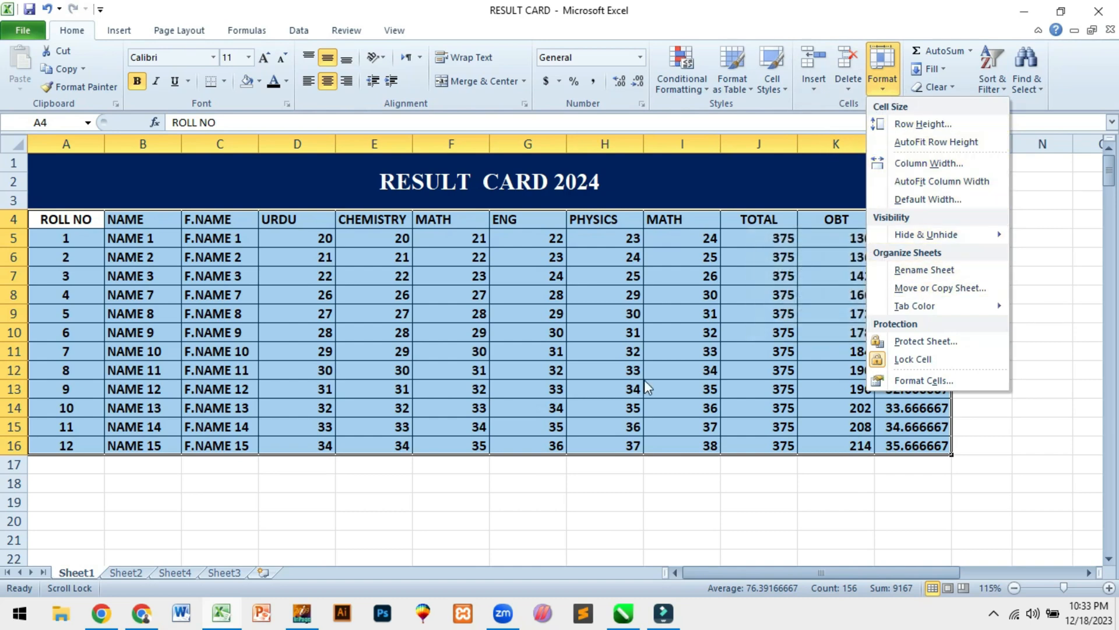
right_click(179, 571)
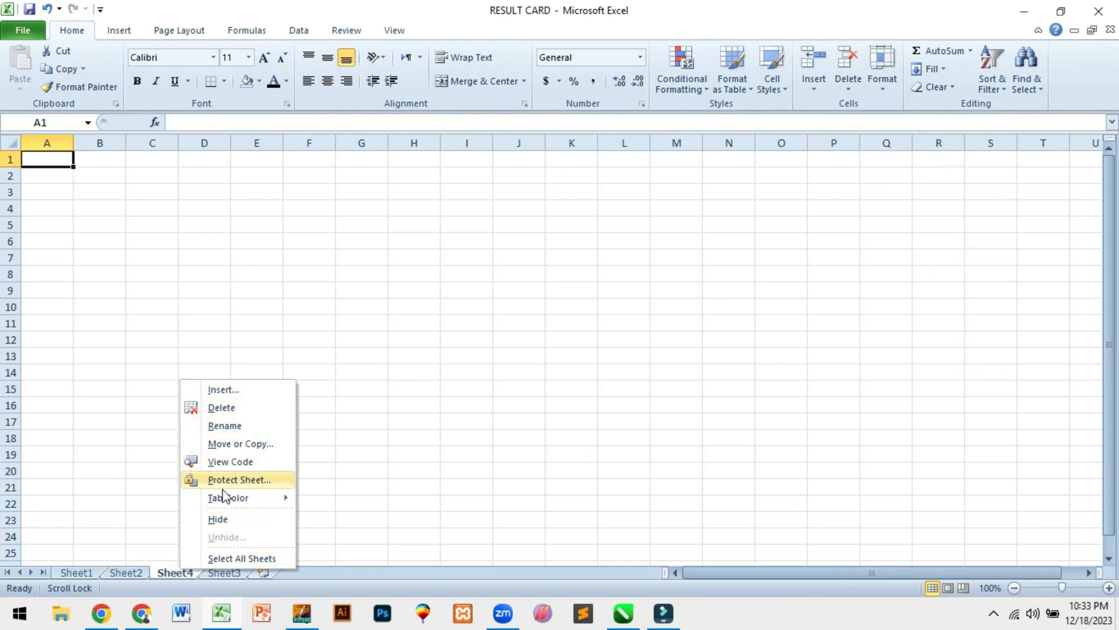
key(Escape)
click(85, 574)
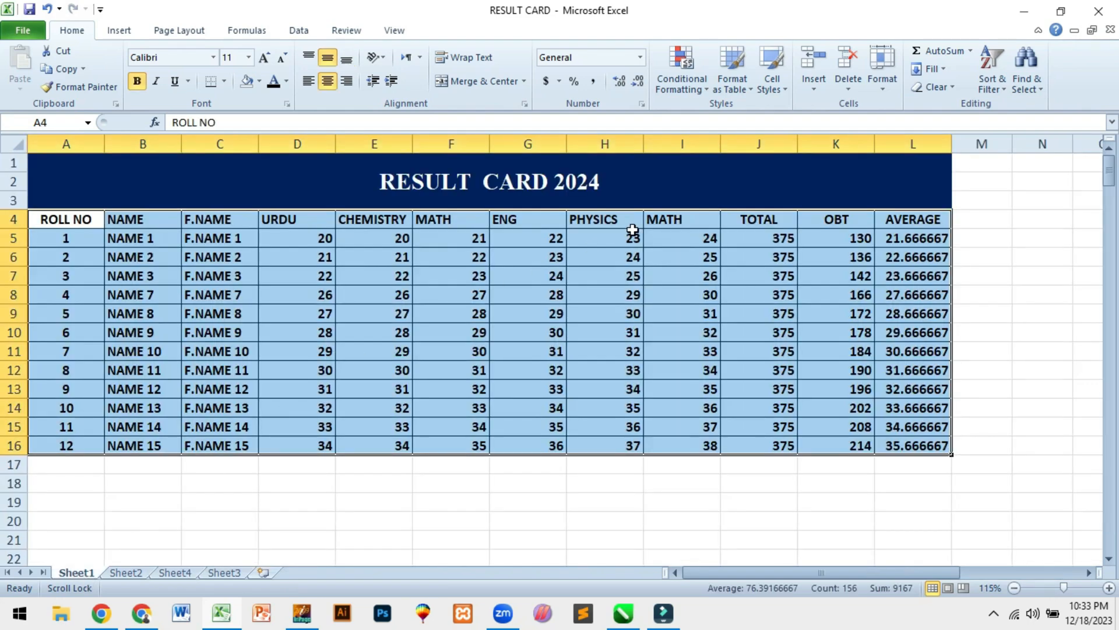
click(708, 309)
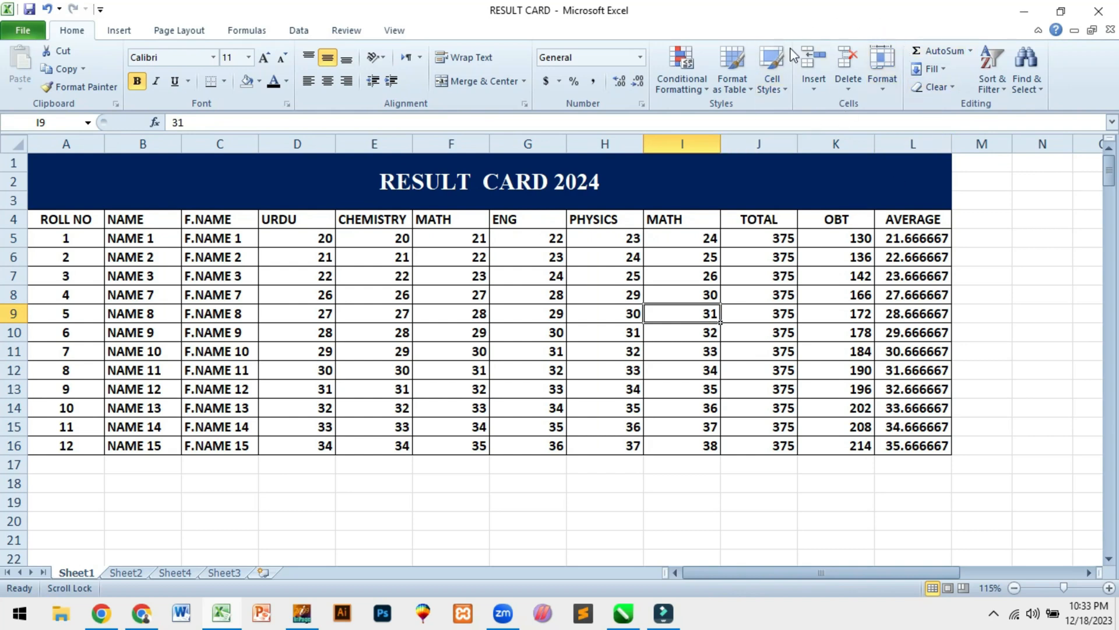